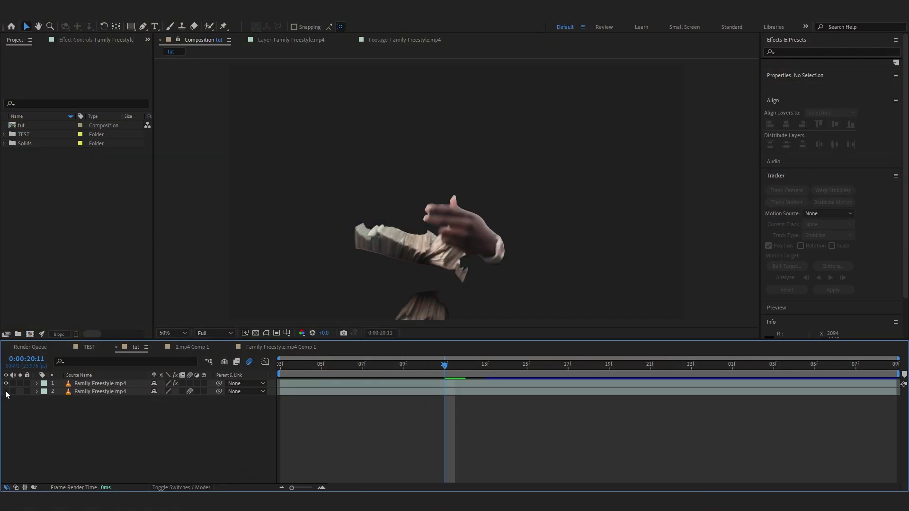
# Show the lower Family Freestyle.mp4 layer and examine the subject's hand, jewelry and money around 0:00:20:20 in the full footage.
pyautogui.moveTo(445, 367); pyautogui.dragTo(630, 445)
pyautogui.click(6, 392)
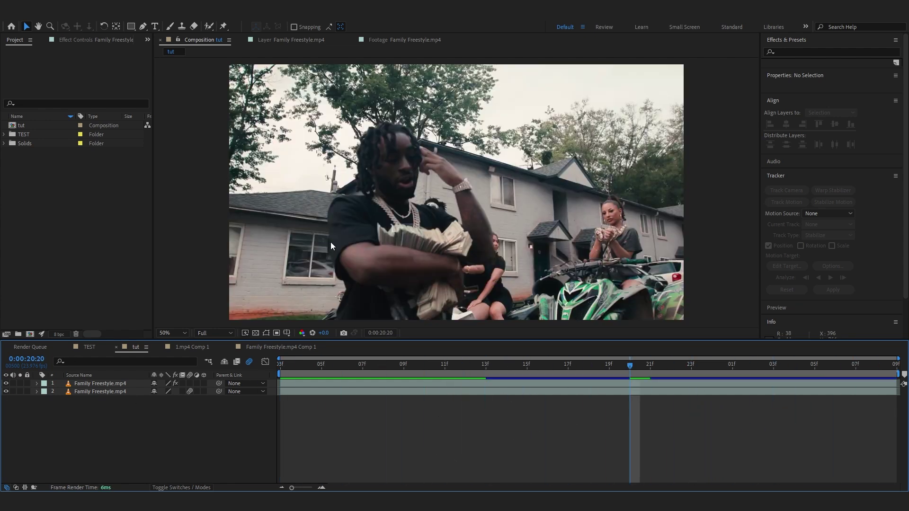
pyautogui.press('h')
pyautogui.moveTo(360, 222); pyautogui.dragTo(395, 212)
pyautogui.scroll(2, 395, 212)
pyautogui.rightClick(350, 213)
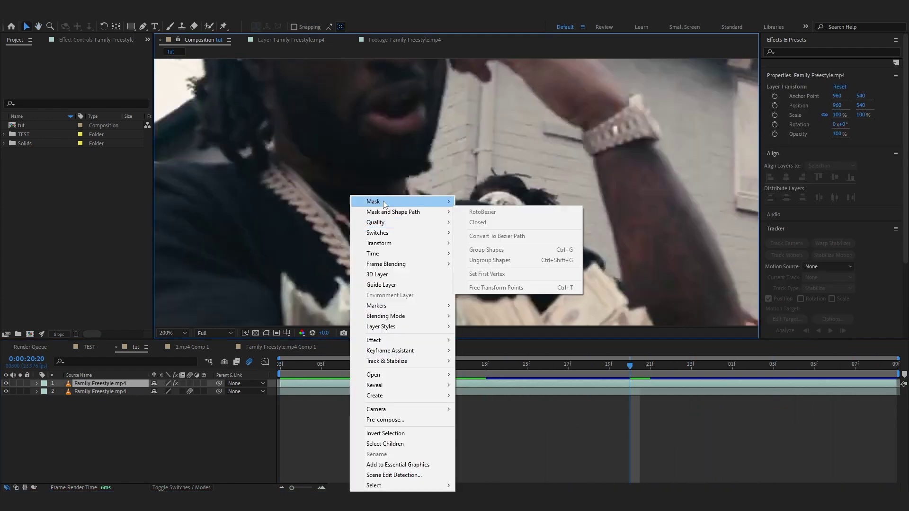
pyautogui.click(343, 69)
pyautogui.press('h')
pyautogui.scroll(-4, 405, 166)
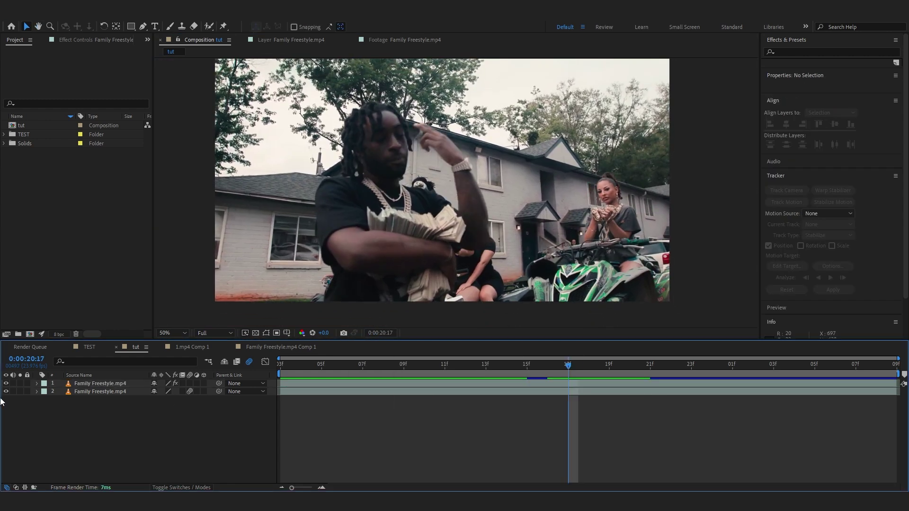
# Hide the lower footage layer and preview the isolated hand and money cutout, comparing it with the full footage.
pyautogui.click(6, 392)
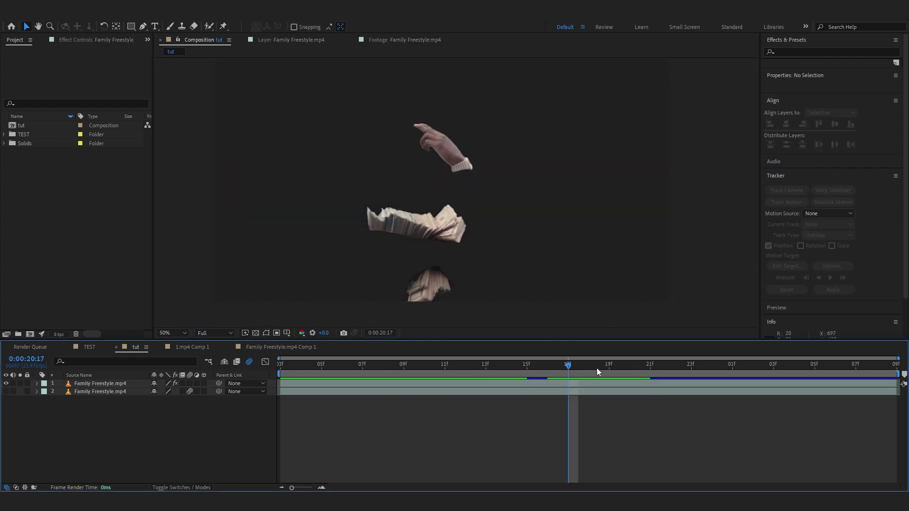
pyautogui.press('space')
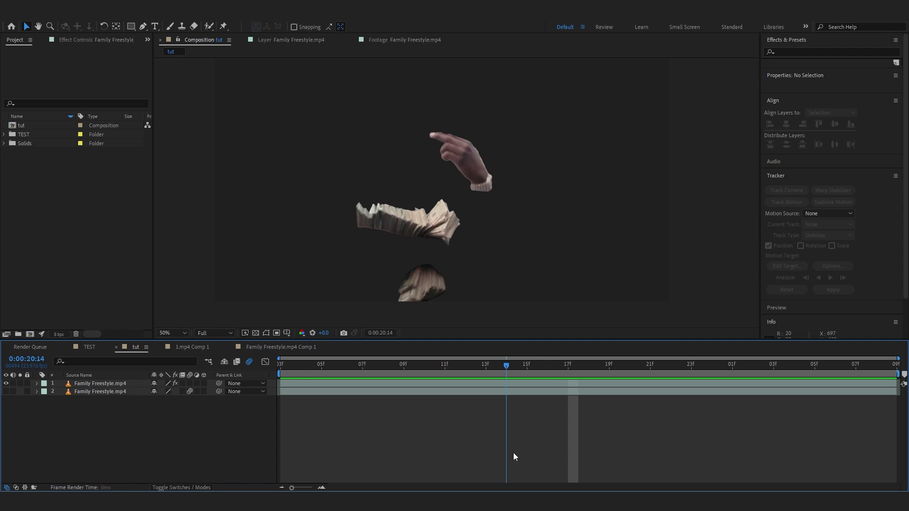
pyautogui.click(6, 392)
pyautogui.click(6, 391)
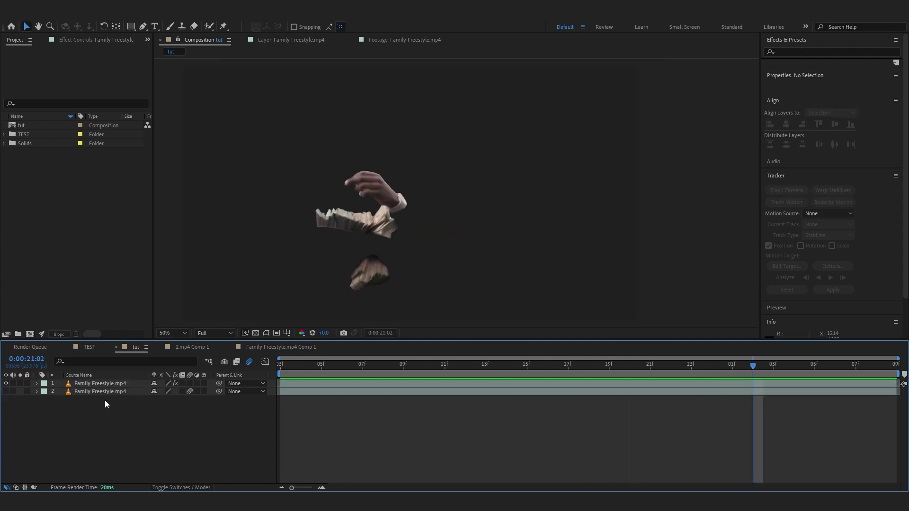
# Pre-compose the top cutout layer with the default settings.
pyautogui.click(78, 386)
pyautogui.rightClick(78, 386)
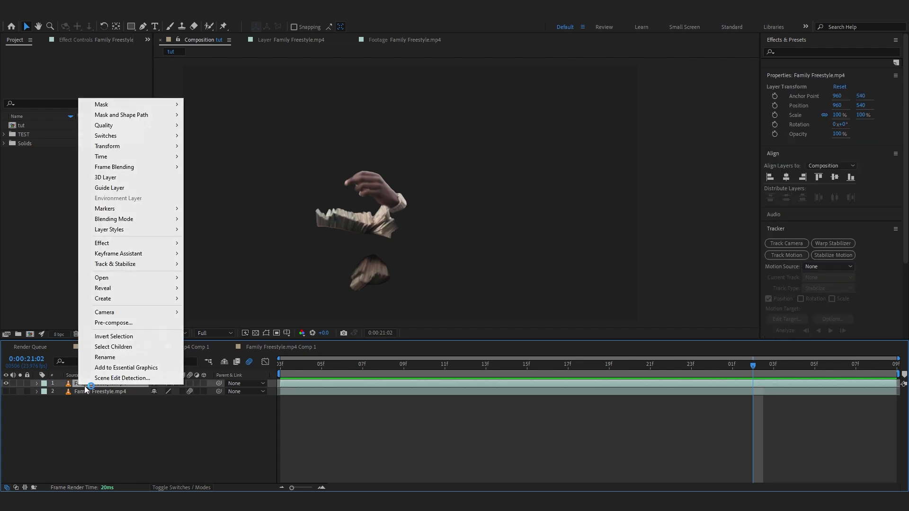
pyautogui.click(113, 323)
pyautogui.press('Return')
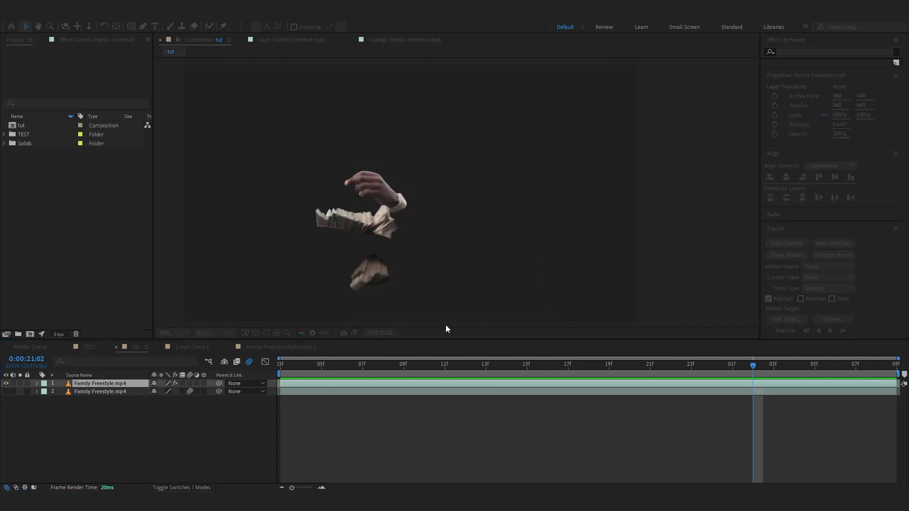
# Apply the Find Edges effect to the pre-composed cutout layer and check it at 0:00:21:04.
pyautogui.moveTo(729, 368); pyautogui.dragTo(794, 368)
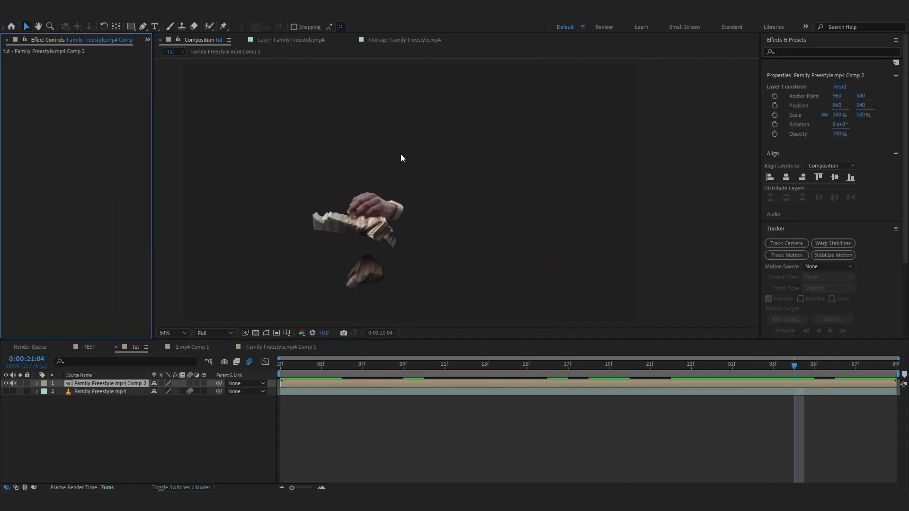
pyautogui.hotkey('ctrl', 'space')
pyautogui.write('find')
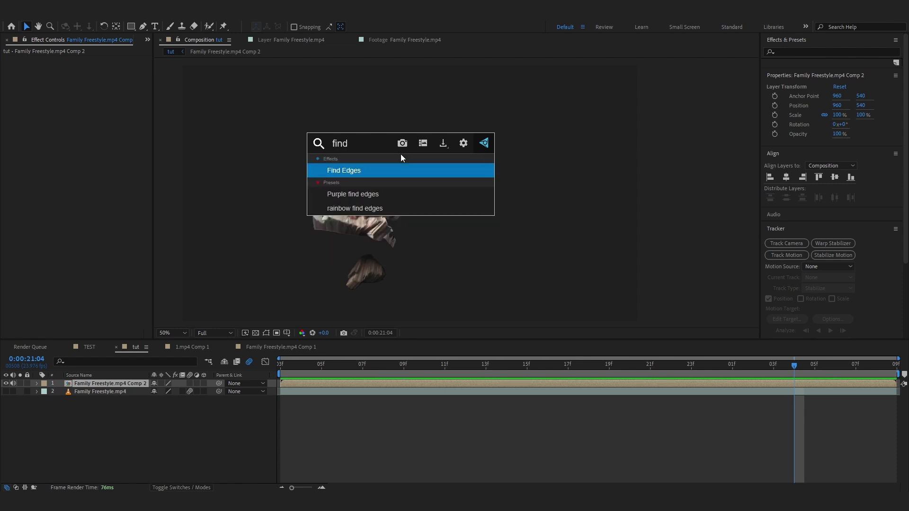
pyautogui.press('Return')
pyautogui.scroll(2, 390, 180)
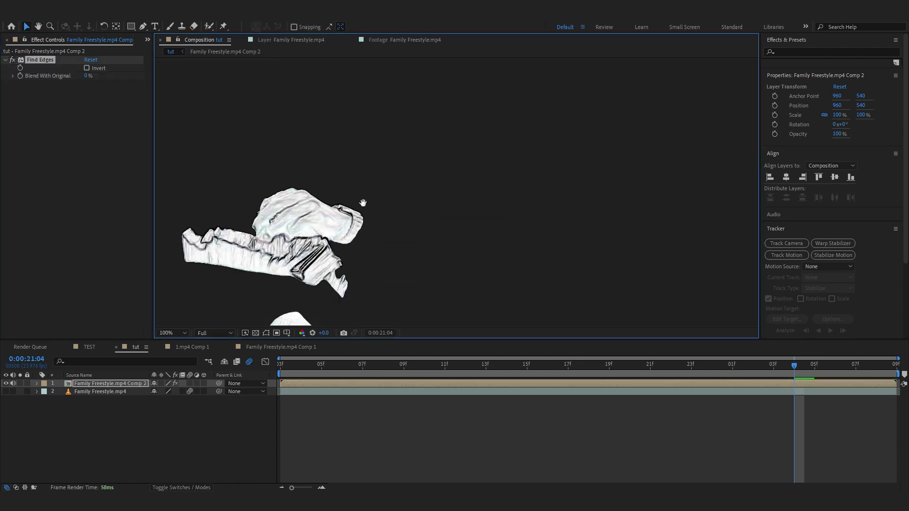
pyautogui.moveTo(363, 203); pyautogui.dragTo(429, 170)
pyautogui.scroll(1, 468, 112)
pyautogui.scroll(-2, 430, 169)
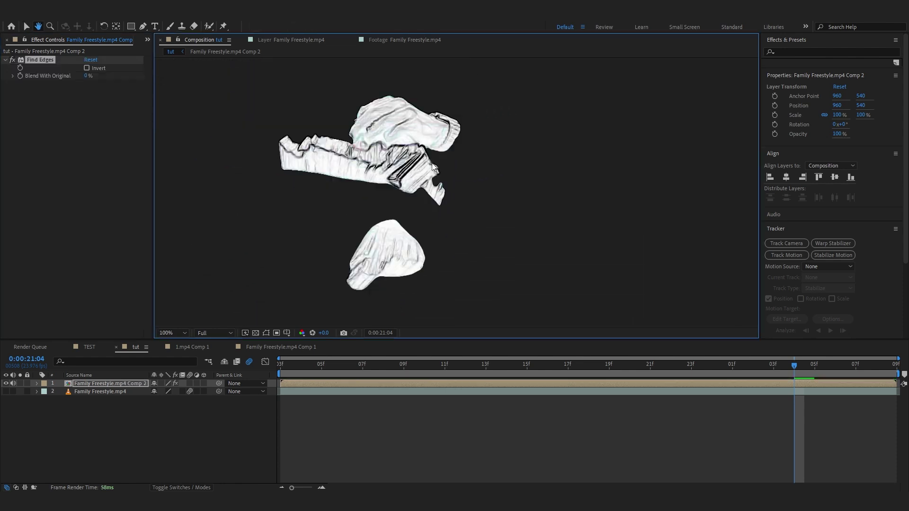
# Invert the Find Edges effect so the cutout has light edges on black.
pyautogui.moveTo(205, 111); pyautogui.dragTo(191, 111)
pyautogui.click(86, 68)
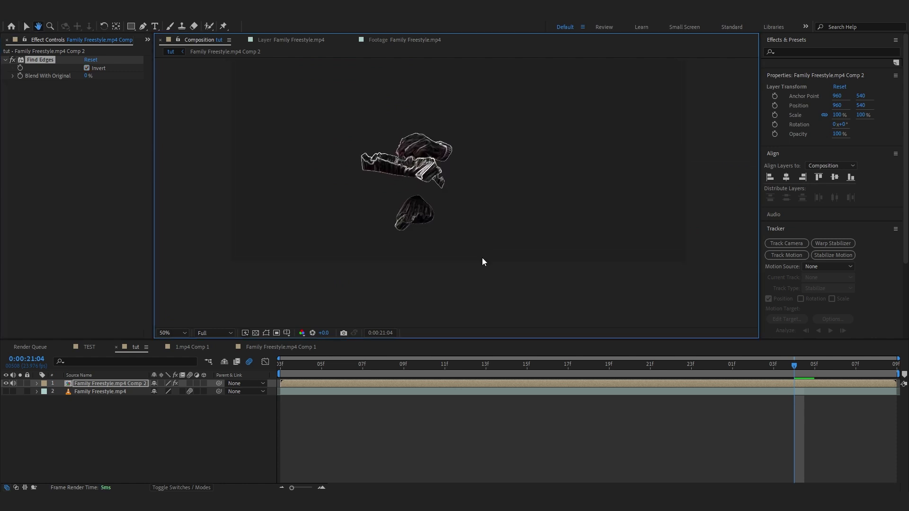
pyautogui.scroll(4, 447, 209)
pyautogui.moveTo(335, 177); pyautogui.dragTo(362, 223)
pyautogui.scroll(-2, 426, 198)
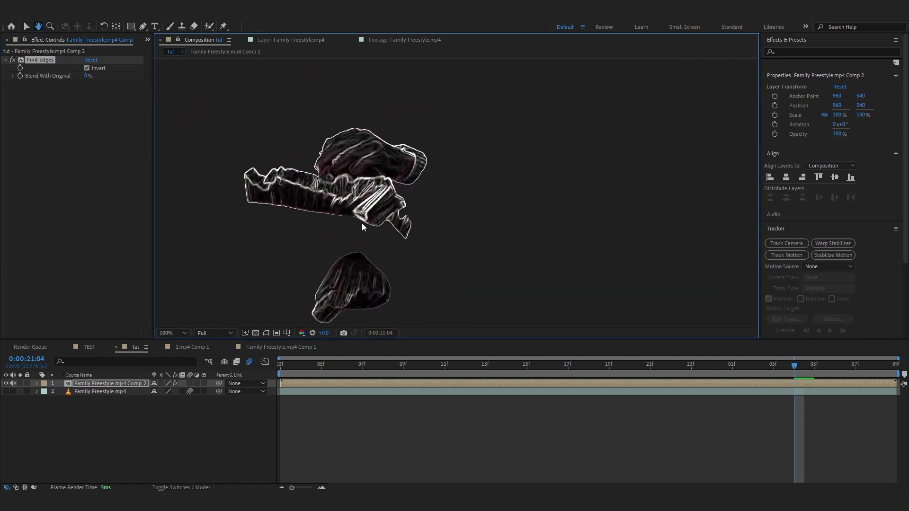
pyautogui.scroll(-2, 326, 200)
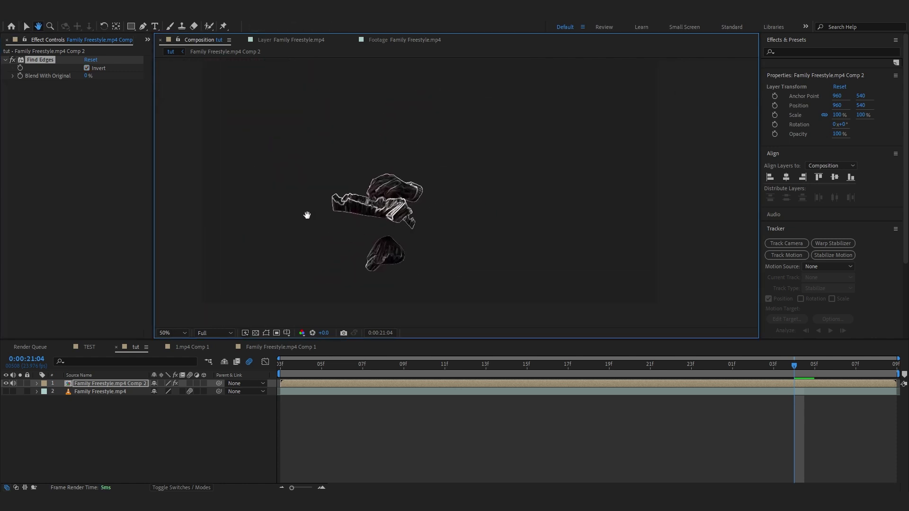
# Add a Curves effect to the cutout and move the RGB black point slightly inward to deepen the shadows.
pyautogui.moveTo(307, 216); pyautogui.dragTo(459, 204)
pyautogui.scroll(2, 322, 204)
pyautogui.scroll(-1, 453, 186)
pyautogui.hotkey('ctrl', 'space')
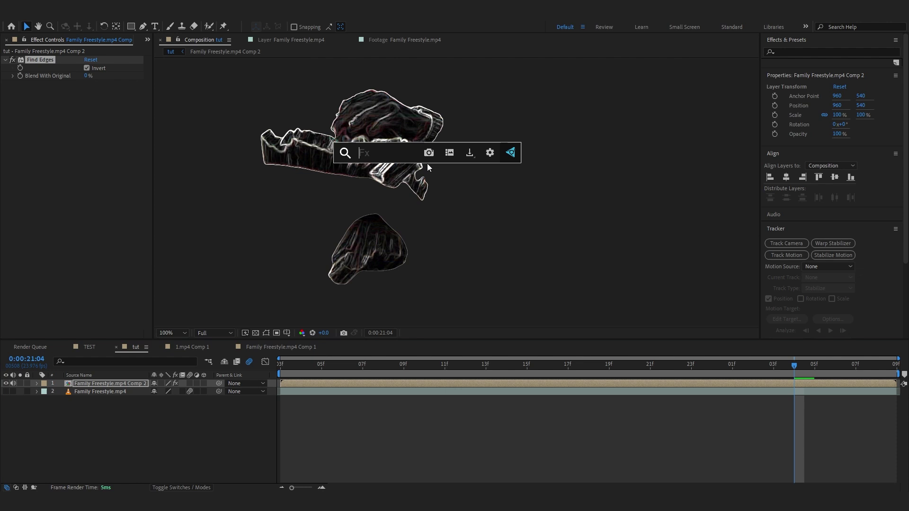
pyautogui.write('cu')
pyautogui.press('Return')
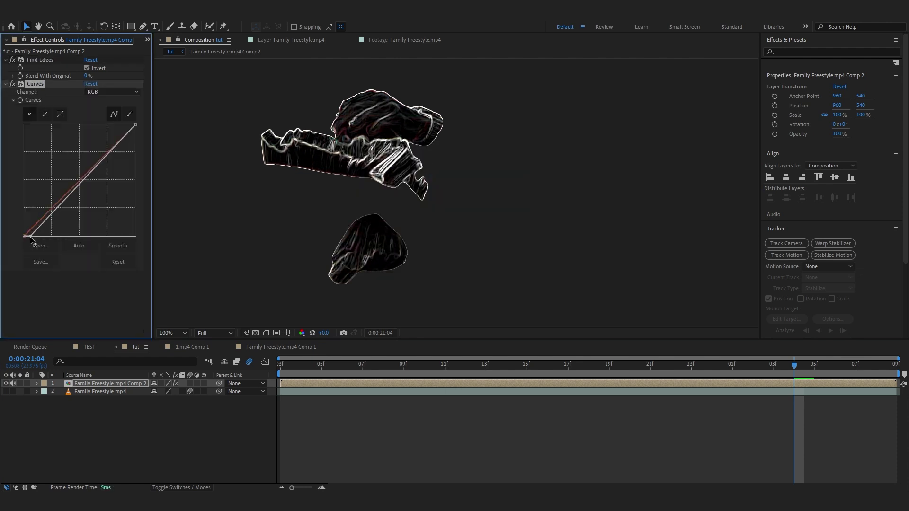
pyautogui.click(5, 85)
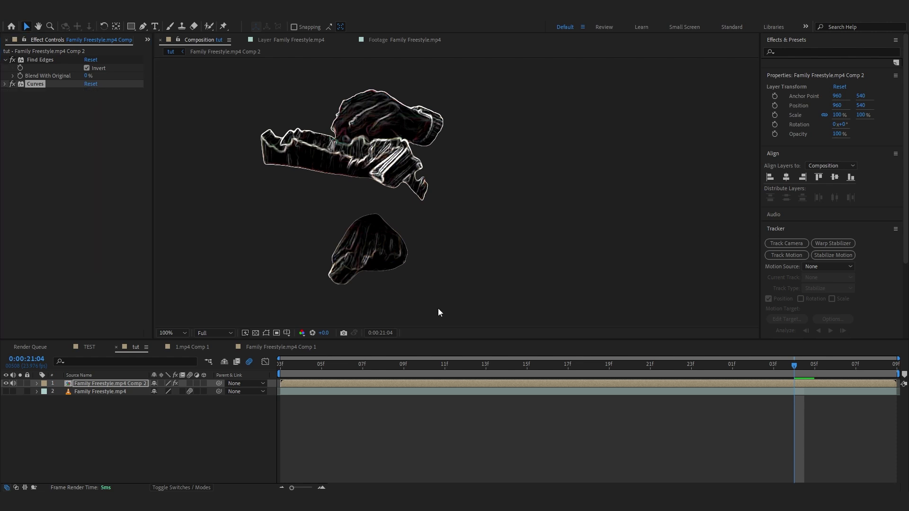
# Apply the VC Color Vibrance effect to the cutout layer.
pyautogui.hotkey('ctrl', 'space')
pyautogui.write('vc')
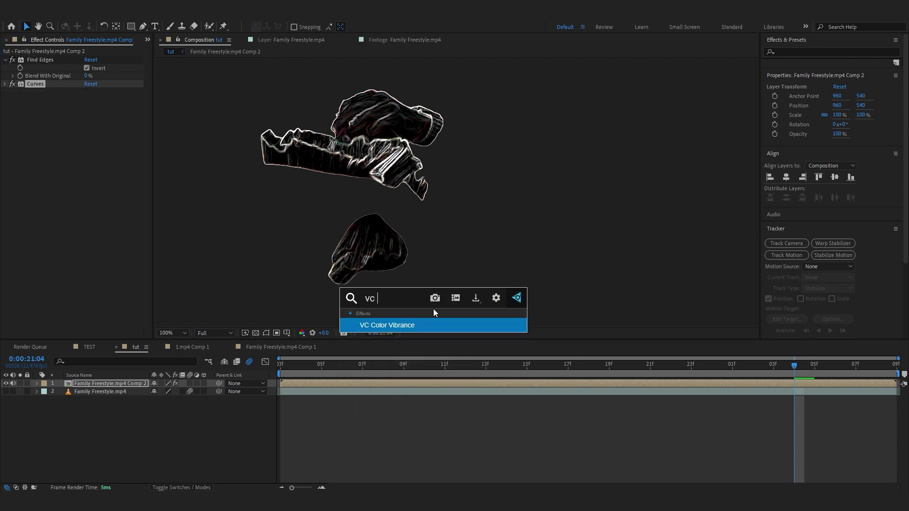
pyautogui.press('Return')
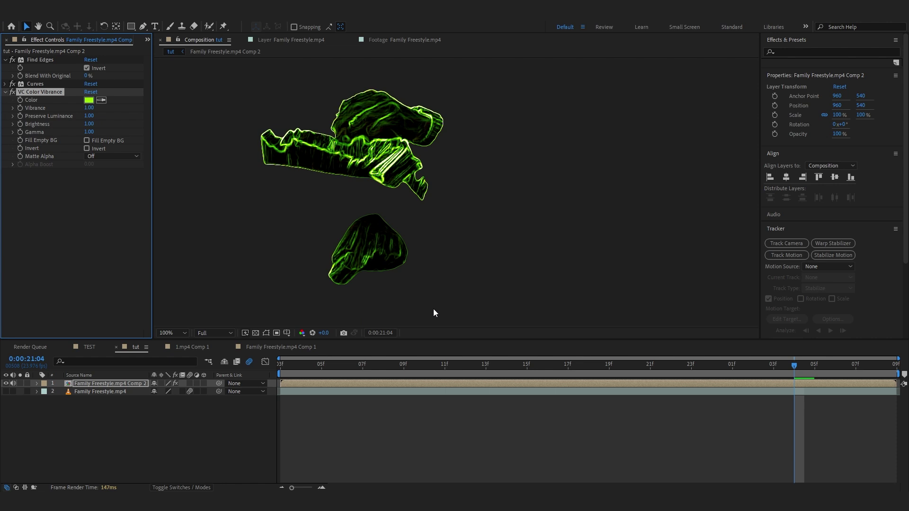
# Try Tritone as an alternative to VC Color Vibrance, delete it and re-enable VC Color Vibrance.
pyautogui.hotkey('ctrl', 'space')
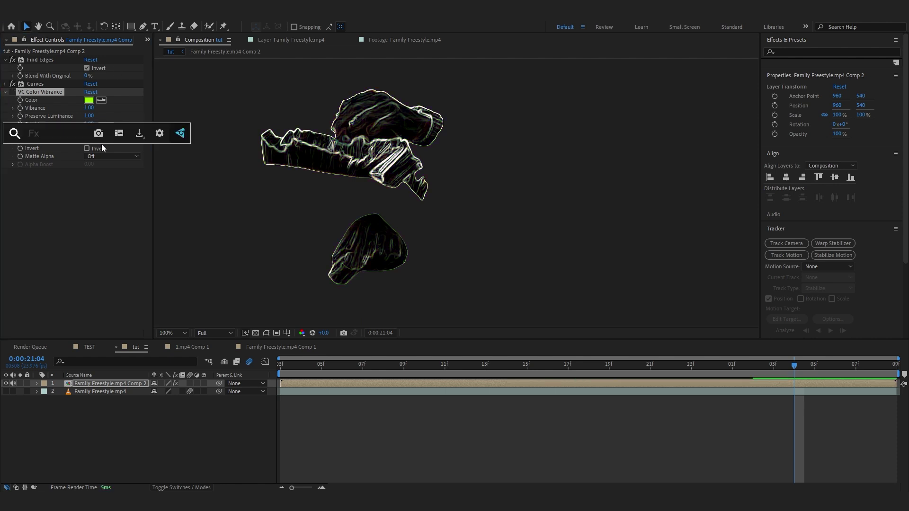
pyautogui.write('tri')
pyautogui.press('Return')
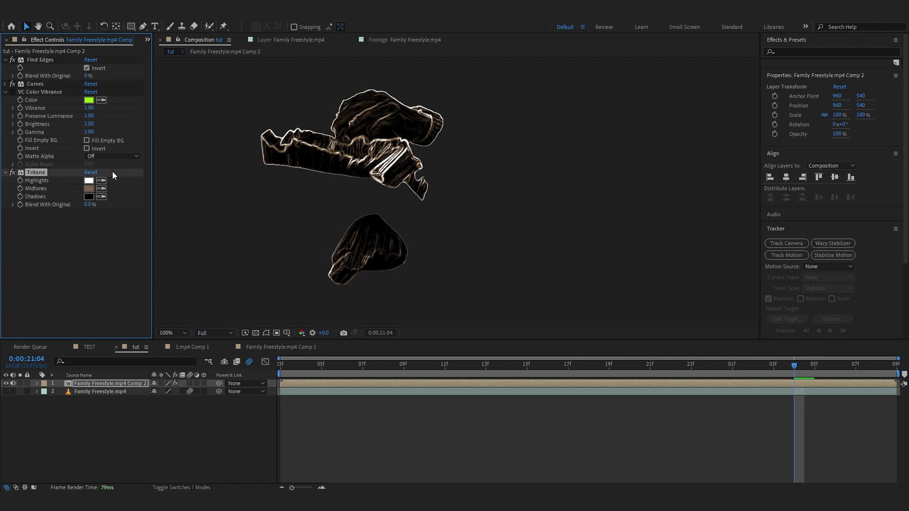
pyautogui.press('Delete')
pyautogui.click(12, 93)
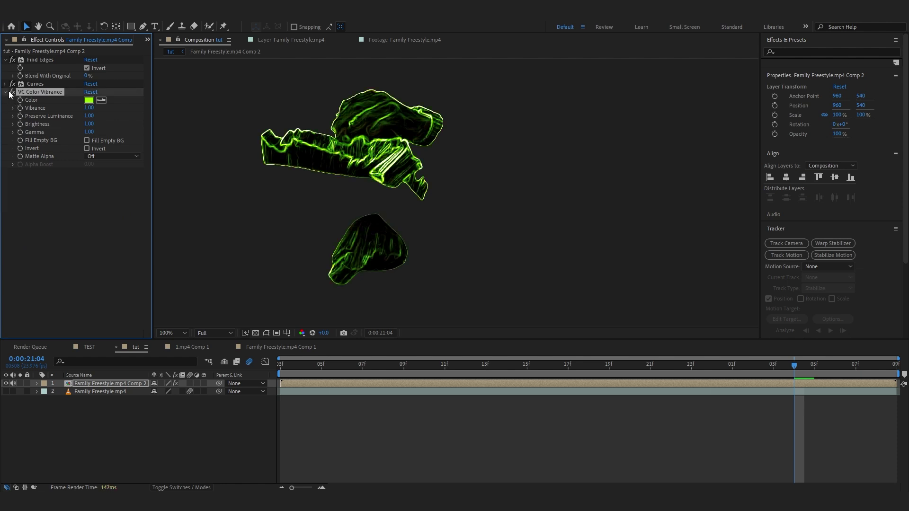
# Set the VC Color Vibrance color to orange FF8A00.
pyautogui.click(90, 101)
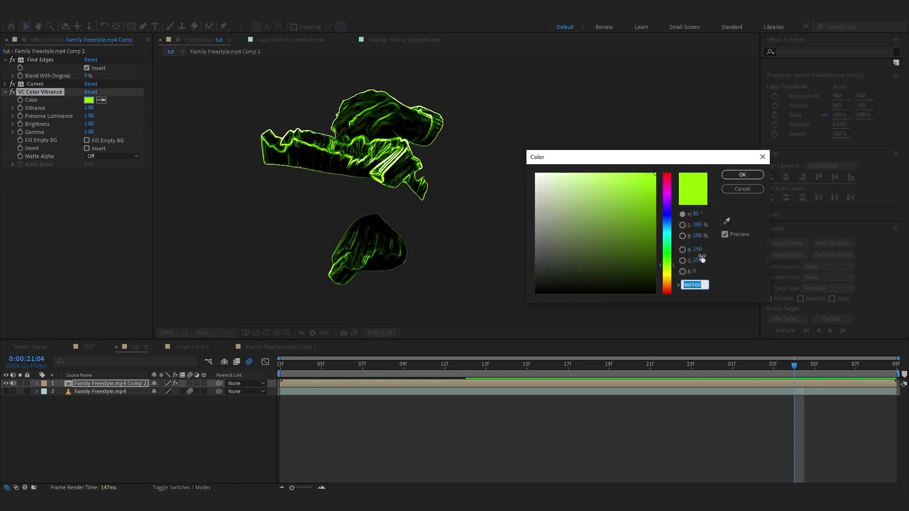
pyautogui.moveTo(672, 281); pyautogui.dragTo(657, 286)
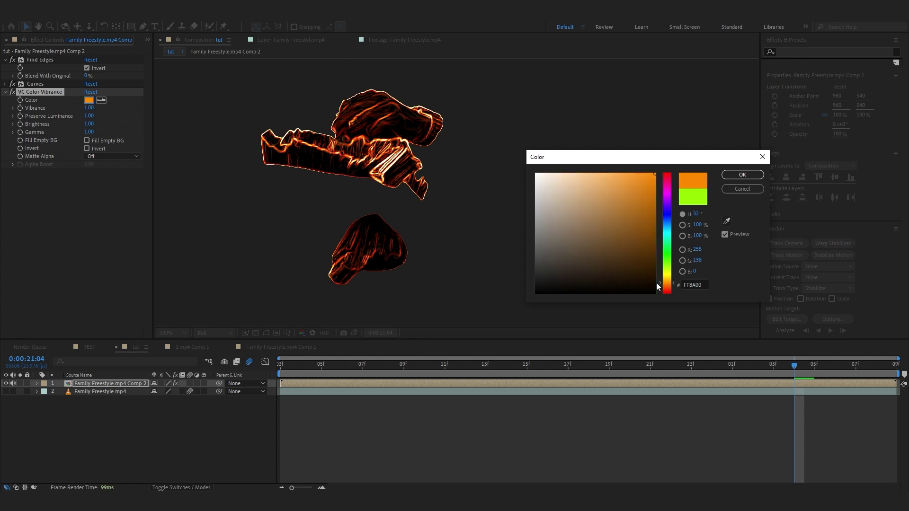
pyautogui.click(731, 177)
# Fine-tune the black point of the Curves effect on the orange edges.
pyautogui.scroll(1, 421, 128)
pyautogui.moveTo(417, 126); pyautogui.dragTo(495, 193)
pyautogui.scroll(-2, 548, 208)
pyautogui.click(6, 84)
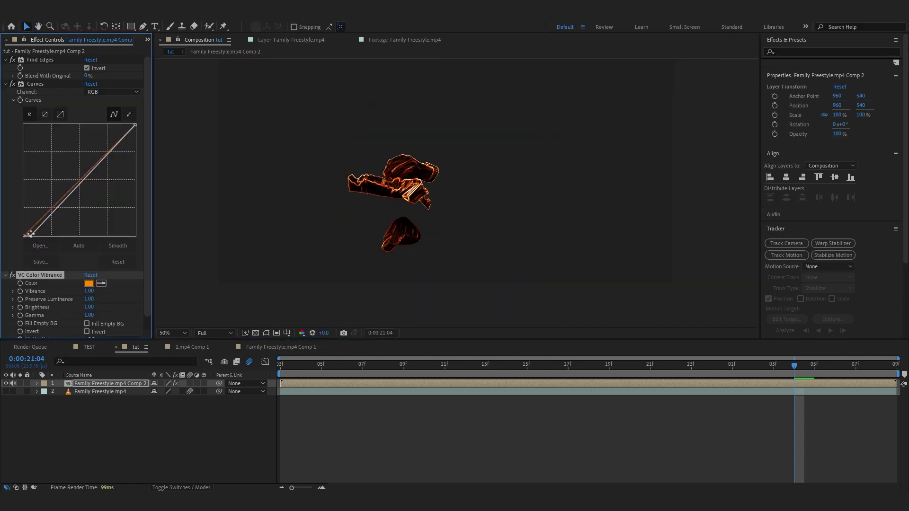
pyautogui.moveTo(31, 234); pyautogui.dragTo(31, 238)
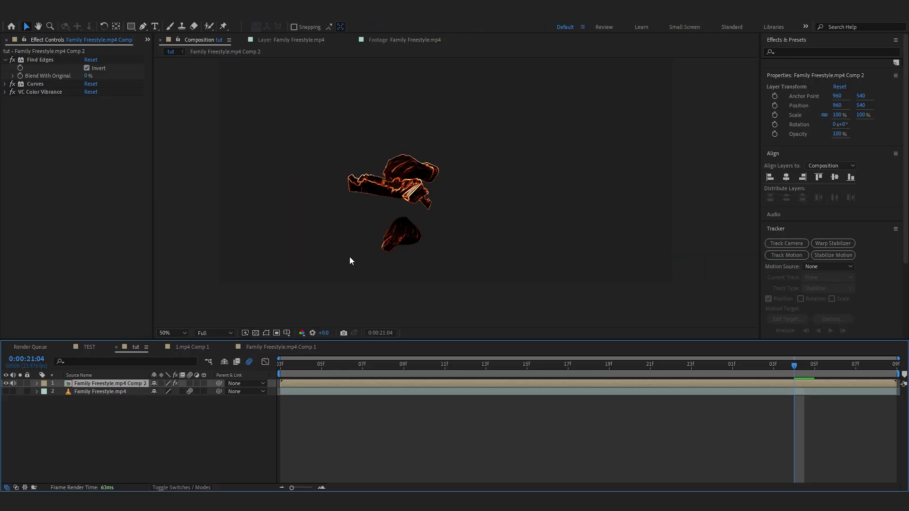
# Apply the RSMB motion blur effect to the cutout layer.
pyautogui.hotkey('ctrl', 'space')
pyautogui.write('rsmb')
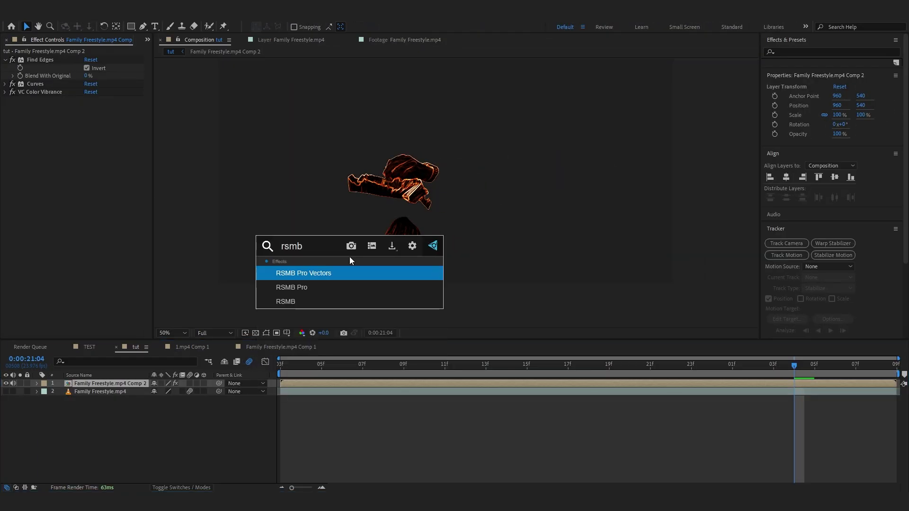
pyautogui.click(326, 303)
pyautogui.moveTo(339, 212); pyautogui.dragTo(305, 248)
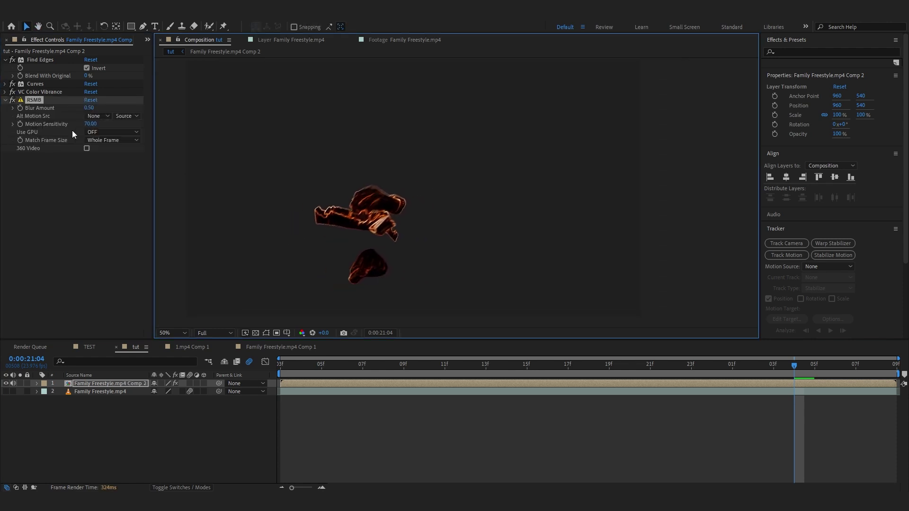
# Try CC Force Motion Blur as an alternative with RSMB disabled, and delete it.
pyautogui.click(12, 100)
pyautogui.hotkey('ctrl', 'space')
pyautogui.write('for')
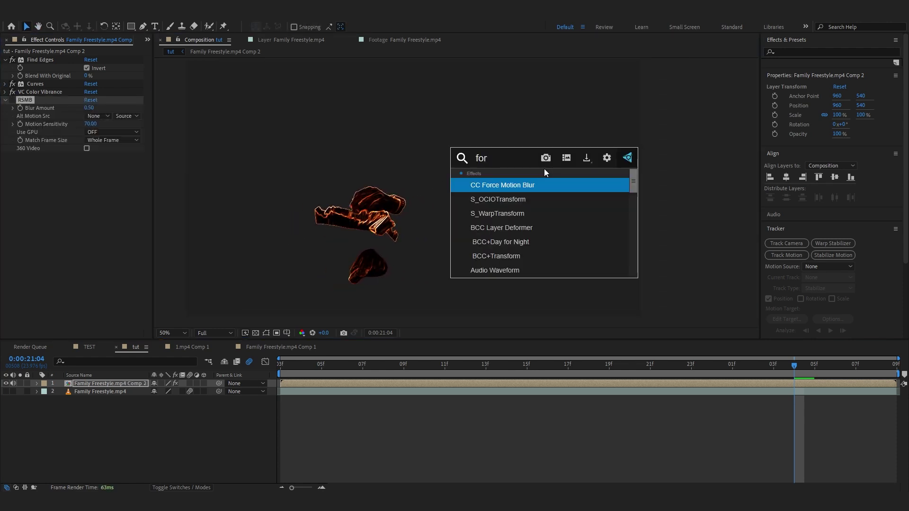
pyautogui.press('Return')
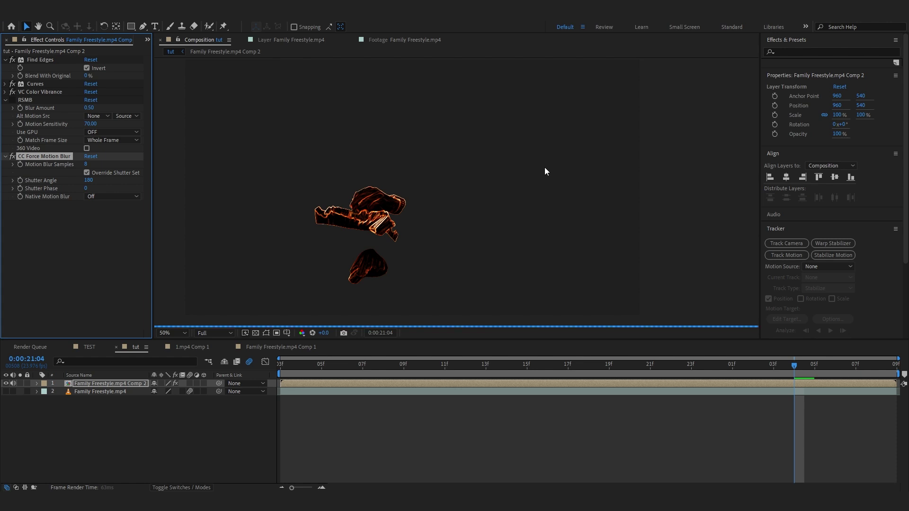
pyautogui.press('Delete')
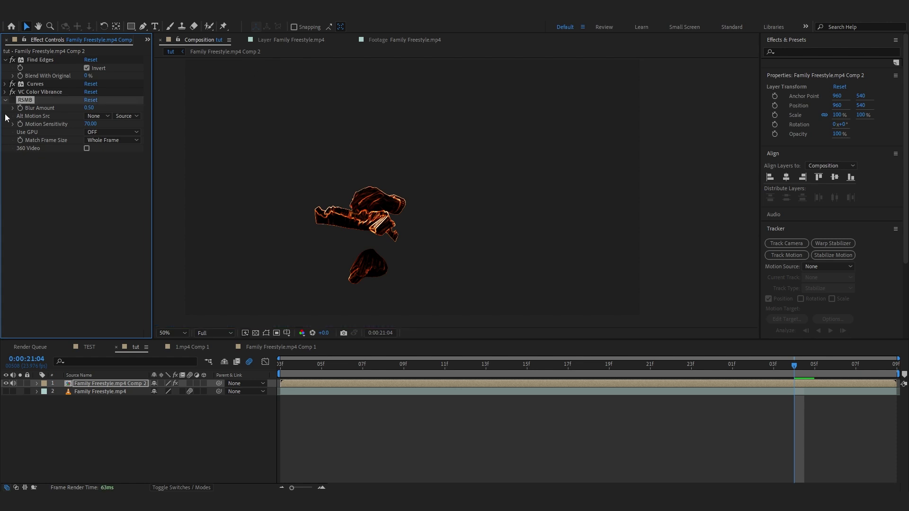
# Re-enable RSMB and set its Use GPU option to ON.
pyautogui.moveTo(410, 194); pyautogui.dragTo(426, 174)
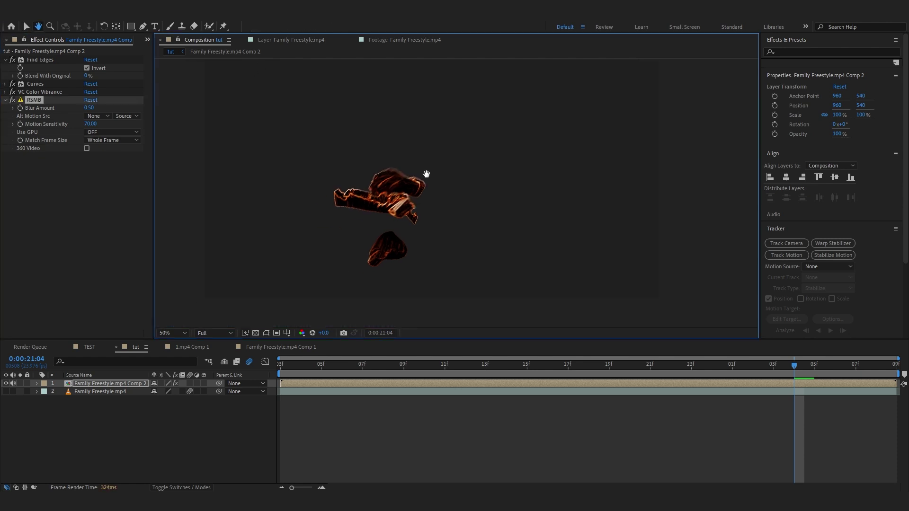
pyautogui.click(128, 133)
pyautogui.click(129, 153)
pyautogui.click(116, 132)
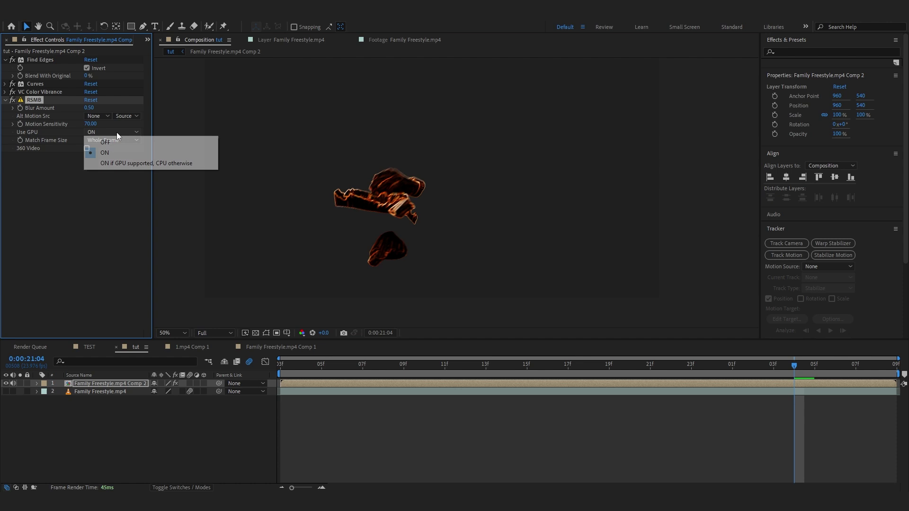
pyautogui.click(47, 147)
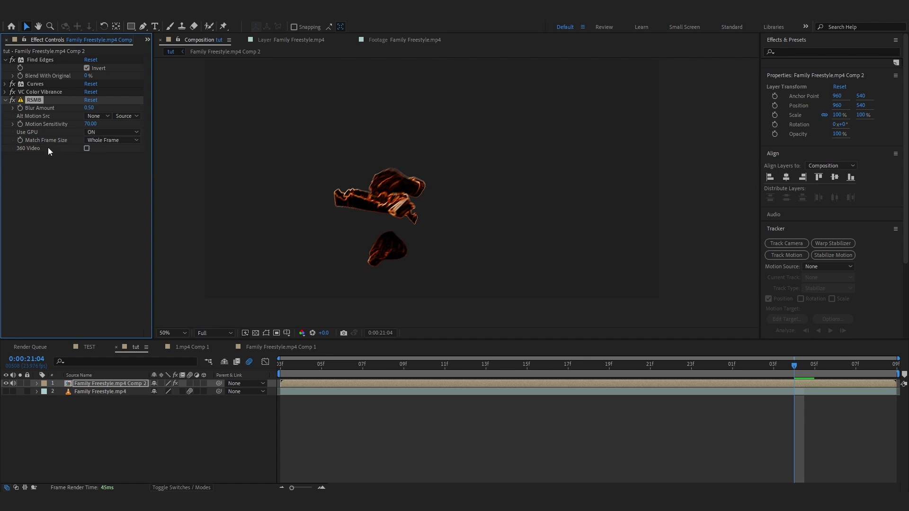
# Set the Motion Sensitivity of the RSMB effect to 100.
pyautogui.scroll(1, 205, 178)
pyautogui.moveTo(205, 178); pyautogui.dragTo(257, 125)
pyautogui.click(83, 122)
pyautogui.click(114, 122)
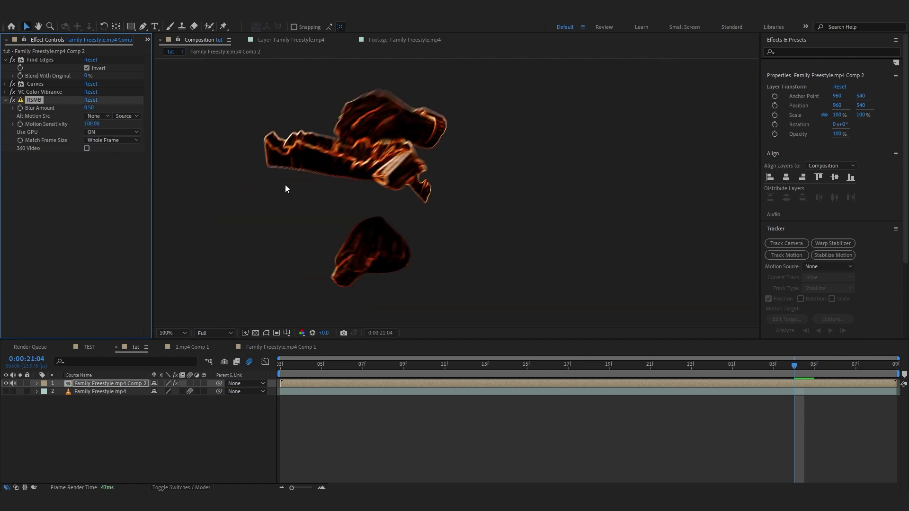
# Try a Blur Amount of 0.80 in the RSMB effect.
pyautogui.click(89, 108)
pyautogui.write('0.8')
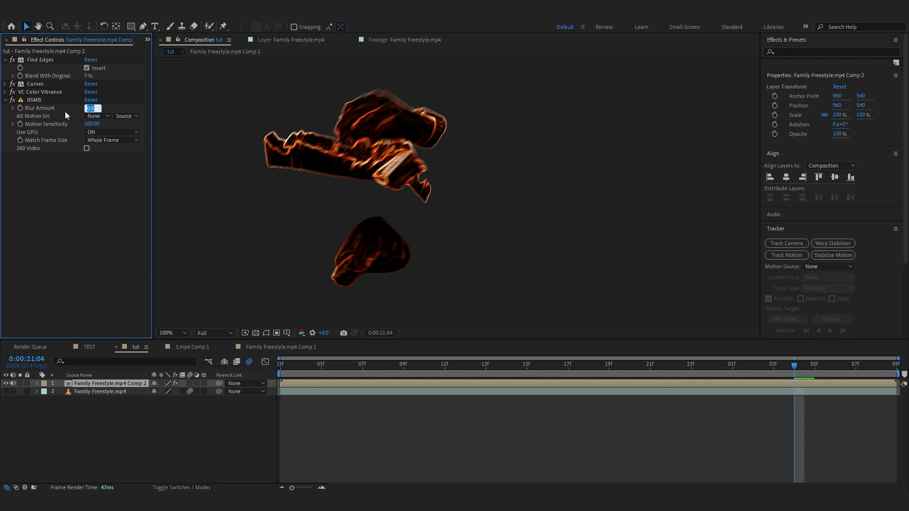
pyautogui.press('Return')
pyautogui.press(',')
pyautogui.scroll(1, 422, 162)
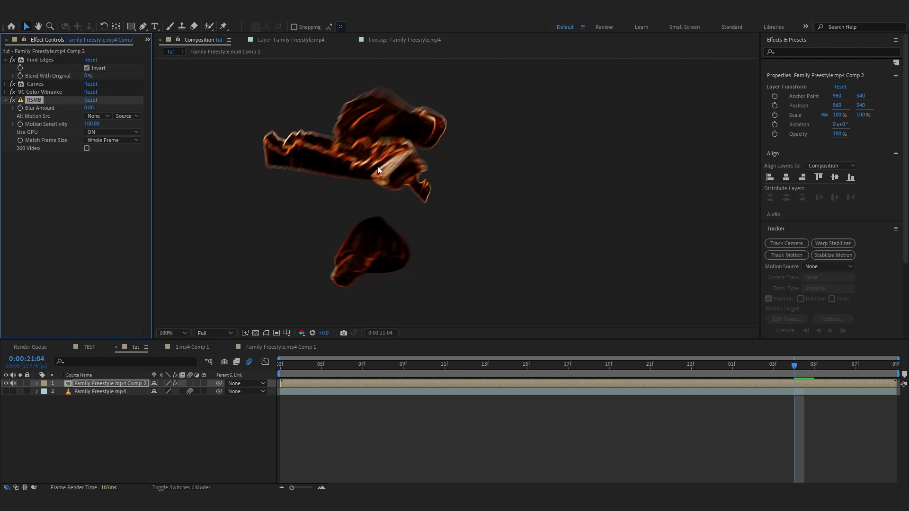
# Set the Blur Amount of RSMB to 1.00 and check the blurred edges in the composition.
pyautogui.click(89, 108)
pyautogui.write('1')
pyautogui.click(64, 172)
pyautogui.scroll(-1, 729, 142)
pyautogui.scroll(1, 455, 132)
pyautogui.moveTo(450, 132); pyautogui.dragTo(391, 274)
pyautogui.scroll(1, 444, 171)
pyautogui.scroll(-1, 440, 260)
pyautogui.scroll(-1, 359, 253)
pyautogui.scroll(1, 359, 254)
pyautogui.scroll(-1, 391, 274)
# Apply the Echo effect to the cutout layer and set its Number Of Echoes to 8.
pyautogui.hotkey('ctrl', 'space')
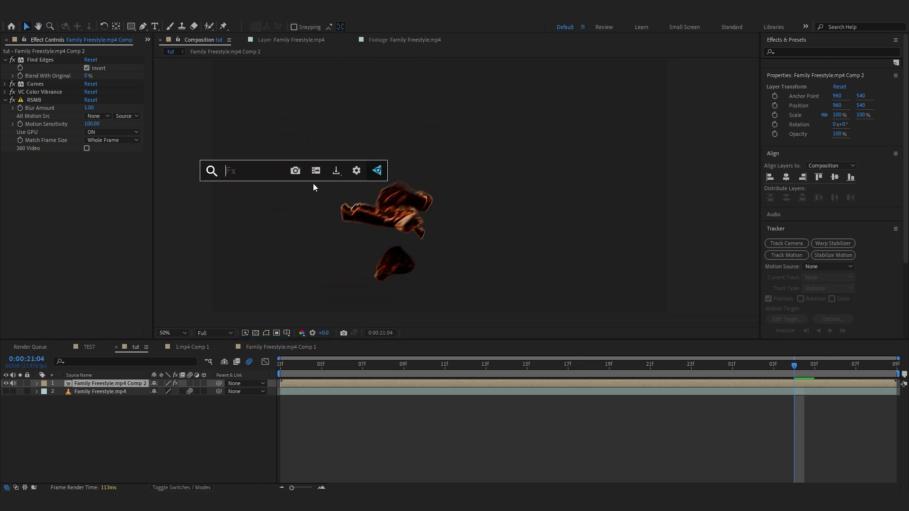
pyautogui.write('echo')
pyautogui.press('Return')
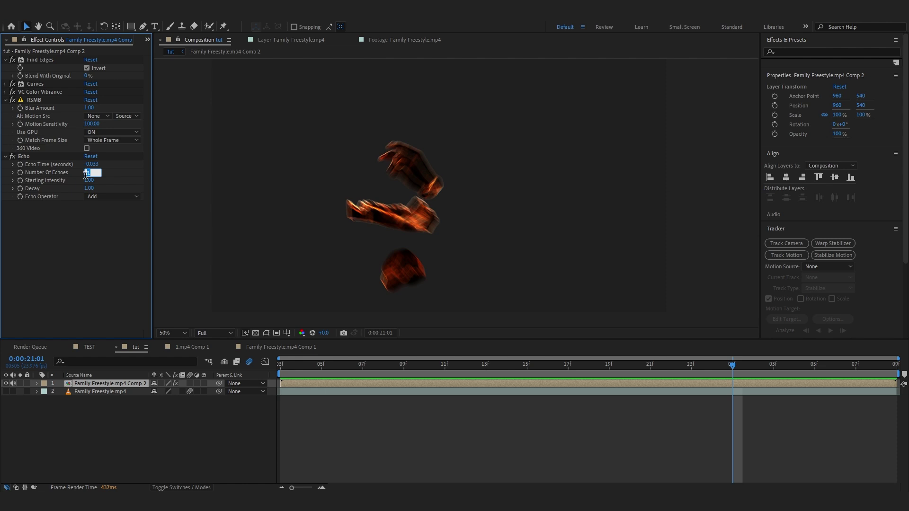
pyautogui.press('Return')
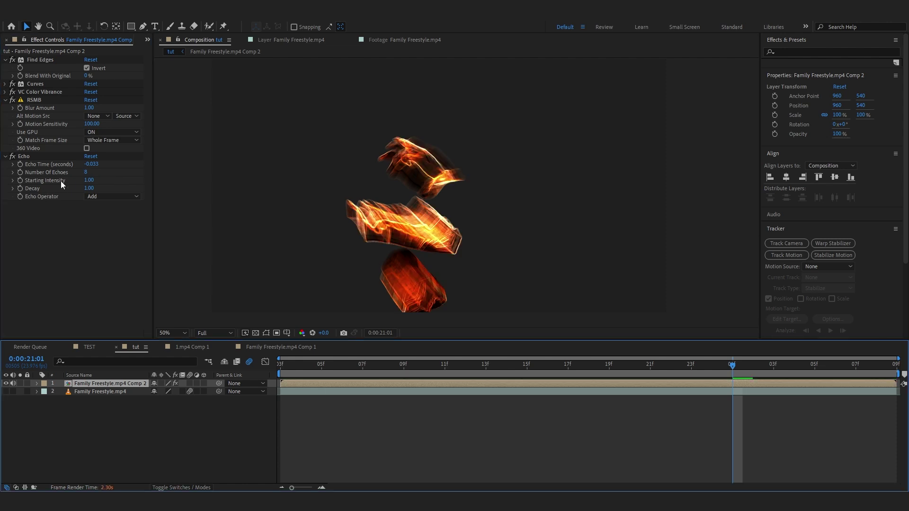
# Change the Echo Operator to Screen and lower the Echo effect's Decay to 0.76.
pyautogui.click(89, 194)
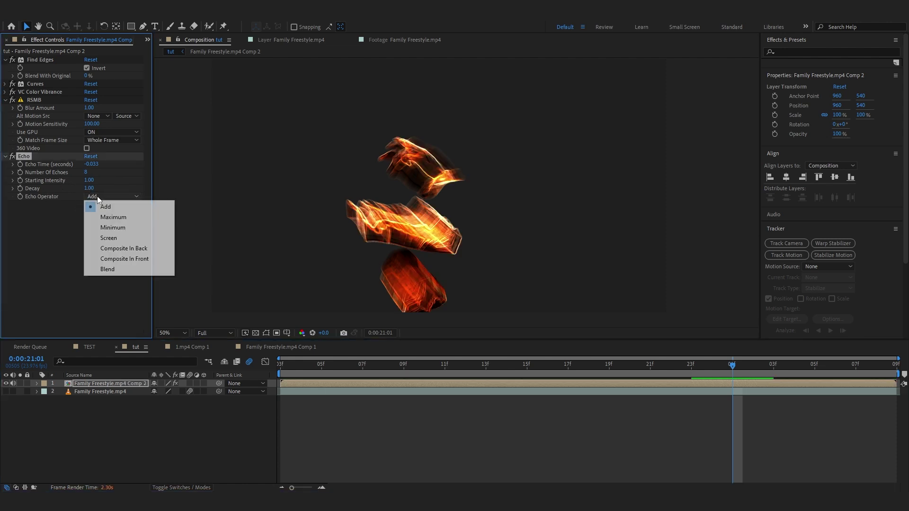
pyautogui.click(108, 237)
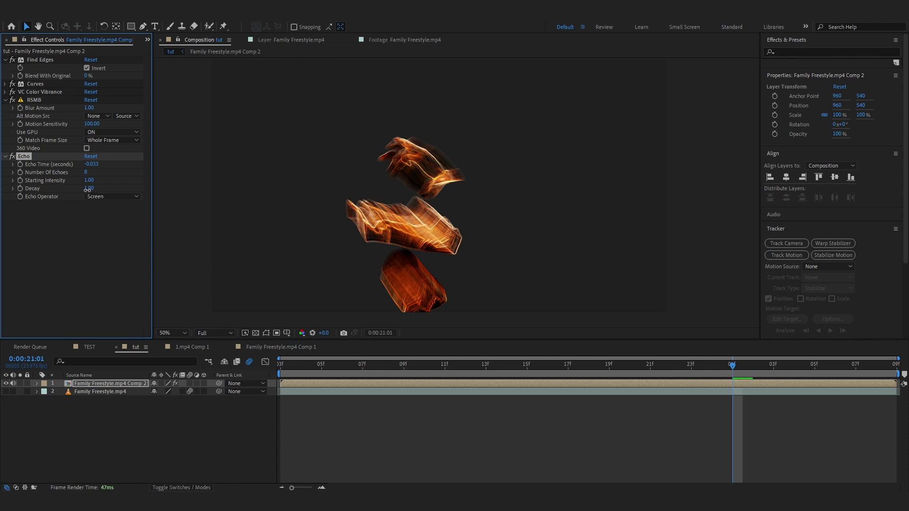
pyautogui.moveTo(87, 189); pyautogui.dragTo(73, 188)
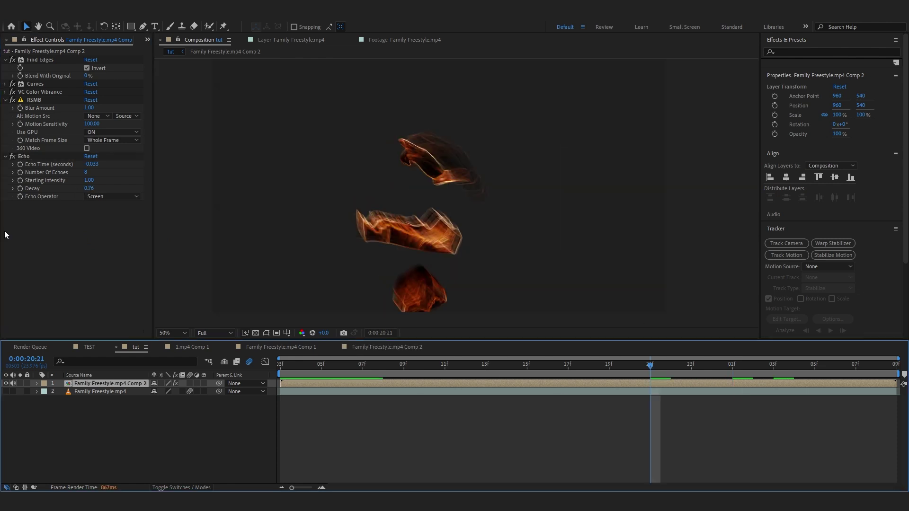
# Collapse the settings of all effects applied to the cutout layer.
pyautogui.click(113, 197)
pyautogui.click(68, 204)
pyautogui.hotkey('ctrl', 'a')
pyautogui.click(6, 156)
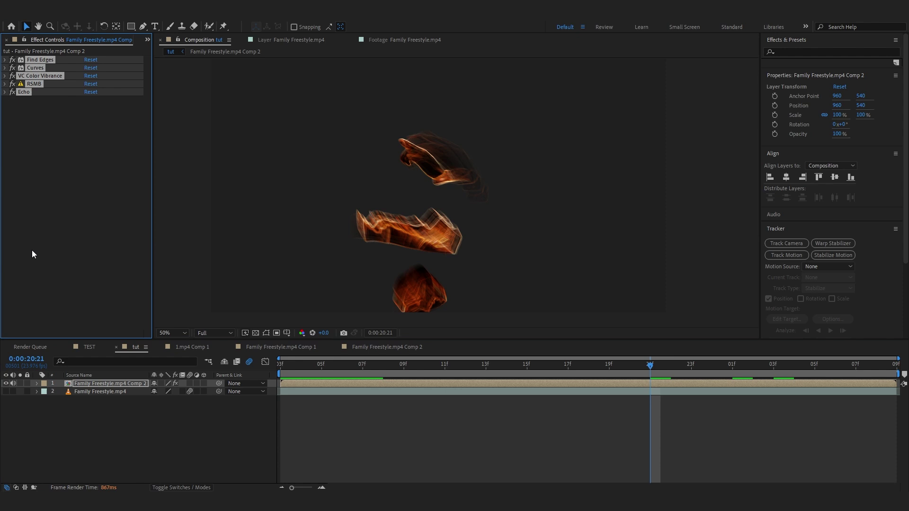
# Pre-compose the cutout layer as Family Freestyle.mp4 Comp 3, moving all attributes into the new composition.
pyautogui.rightClick(112, 382)
pyautogui.click(151, 320)
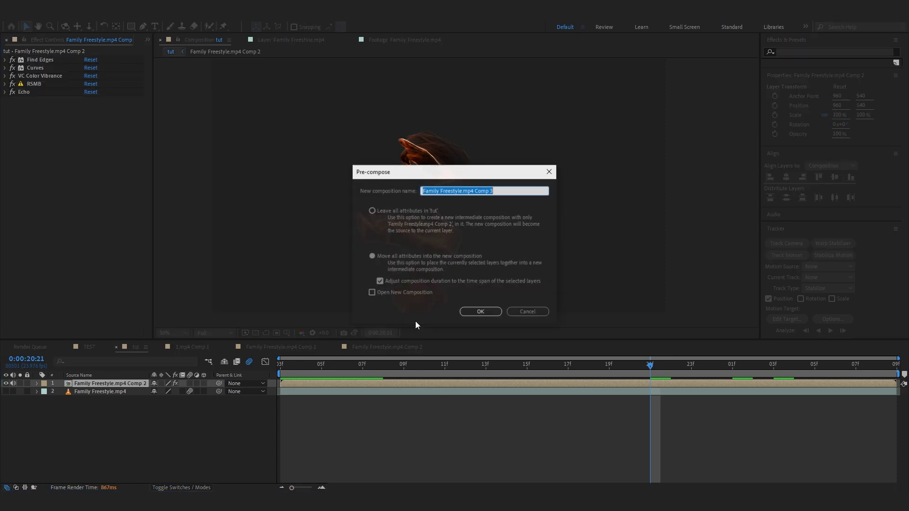
pyautogui.click(482, 311)
# Apply Turbulent Displace to the pre-composed cutout layer with Amount 31.0 and Size 13.0.
pyautogui.hotkey('ctrl', 'space')
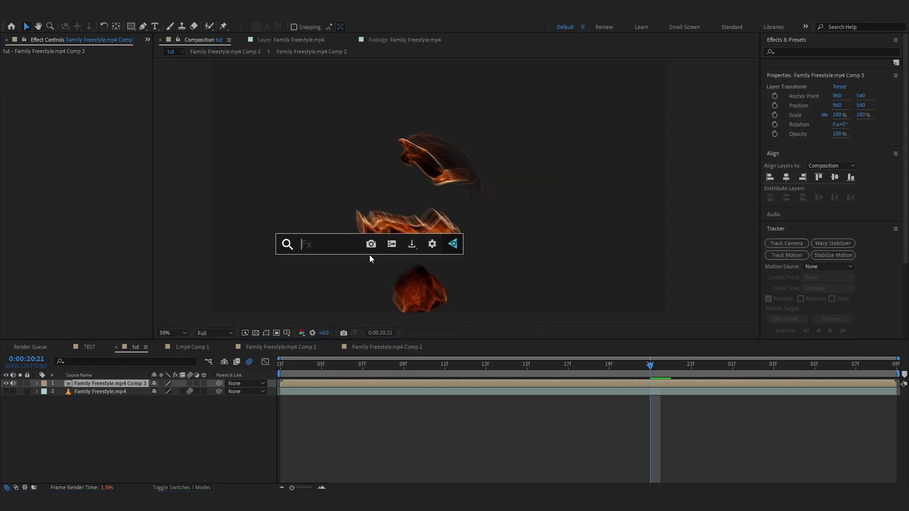
pyautogui.write('tur')
pyautogui.press('Return')
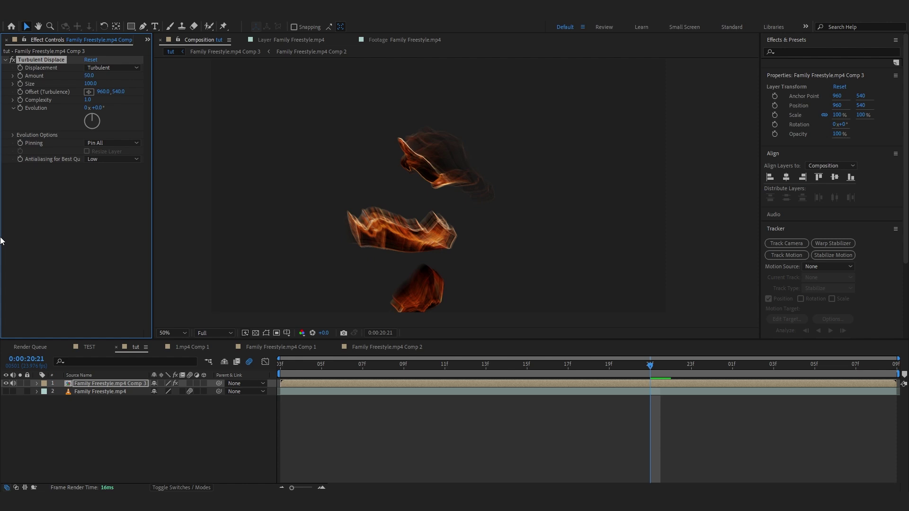
pyautogui.moveTo(88, 85); pyautogui.dragTo(56, 100)
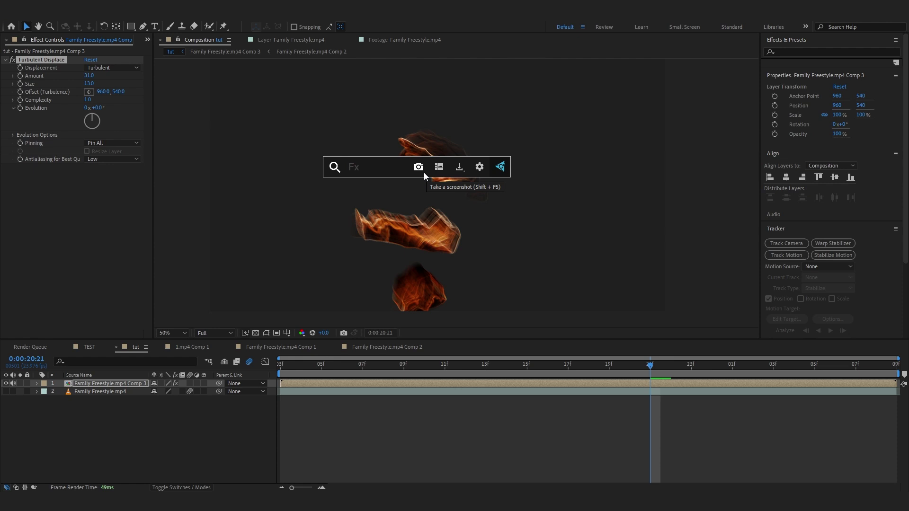
# Apply S_DistortChroma to the cutout layer with Amount -0.020 and Blur Lens 4.00, and inspect the result up close.
pyautogui.write('s_dist')
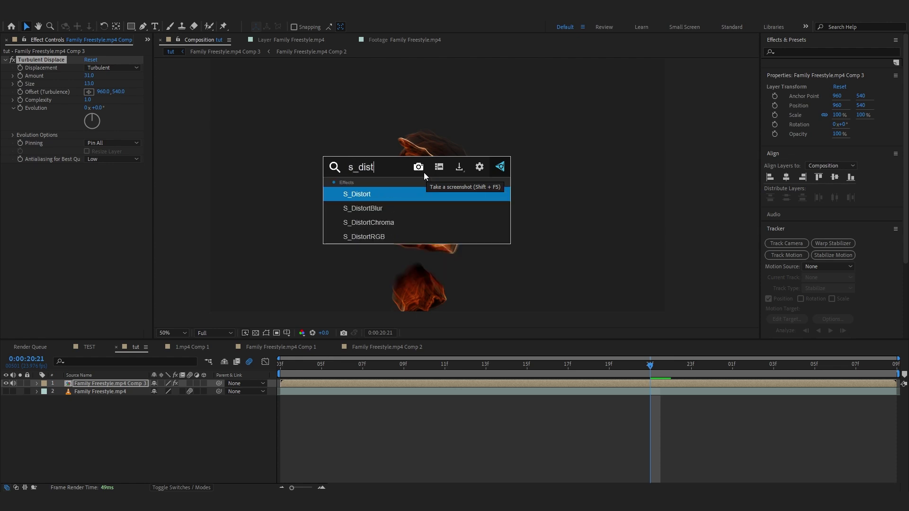
pyautogui.write('ort')
pyautogui.click(374, 223)
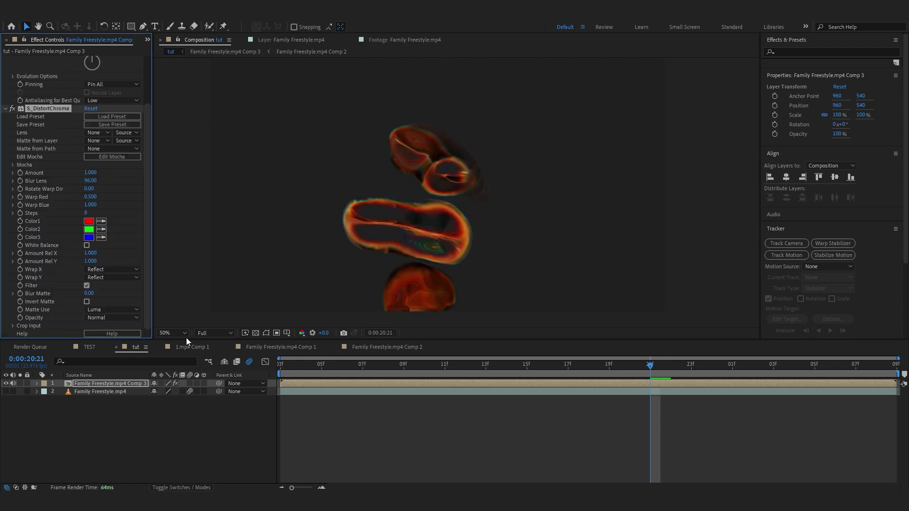
pyautogui.moveTo(89, 239)
pyautogui.mouseDown()
pyautogui.moveTo(55, 254)
pyautogui.moveTo(75, 241)
pyautogui.mouseUp()
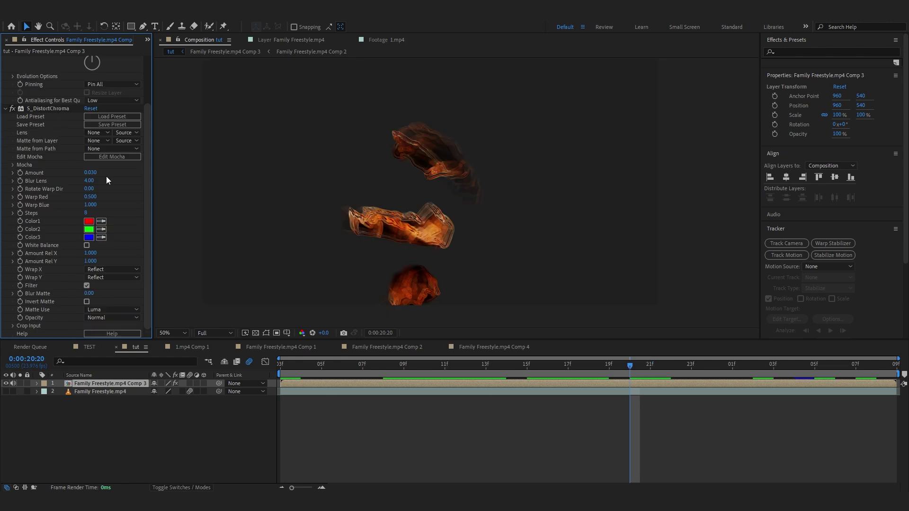
pyautogui.moveTo(93, 173); pyautogui.dragTo(91, 176)
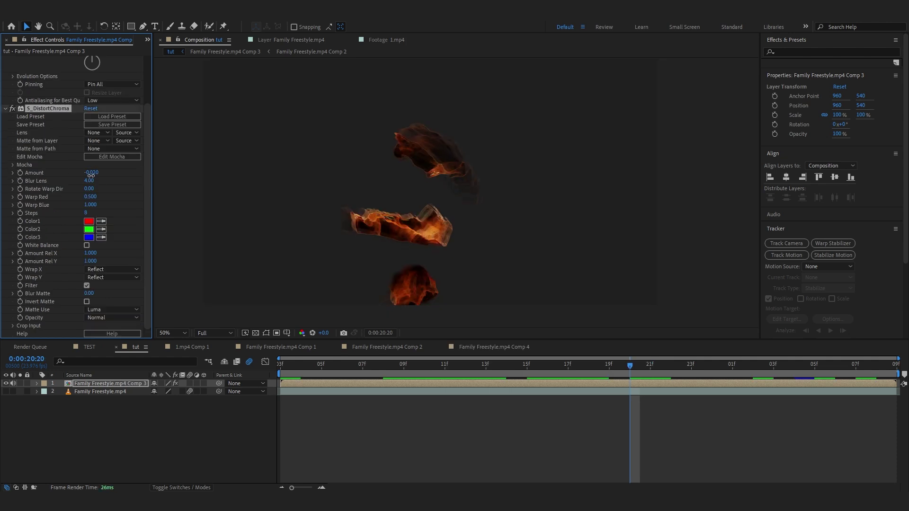
pyautogui.scroll(2, 380, 152)
pyautogui.scroll(2, 367, 221)
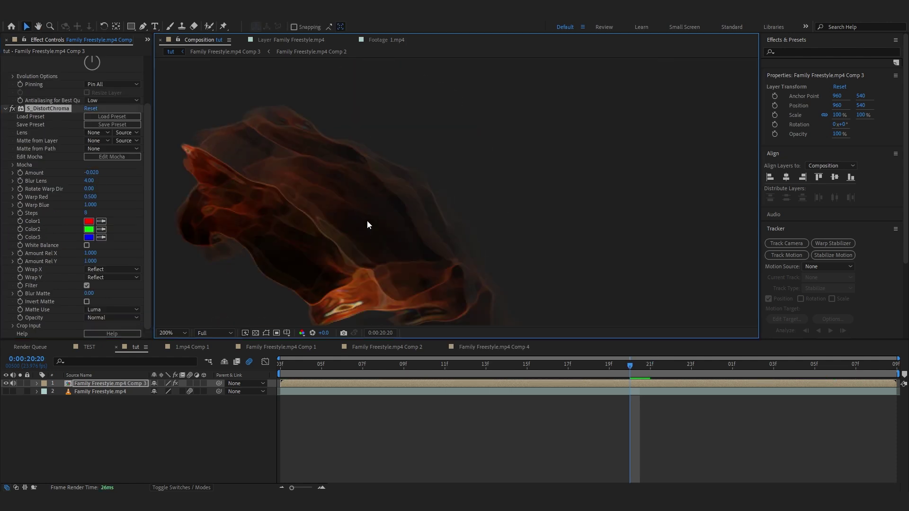
pyautogui.press('space')
pyautogui.moveTo(353, 219); pyautogui.dragTo(442, 183)
pyautogui.scroll(-2, 411, 203)
# Try the S_DistortBlur effect on the cutout layer with a changed Blur Amount, and delete it.
pyautogui.hotkey('ctrl', 'space')
pyautogui.write('s_dist')
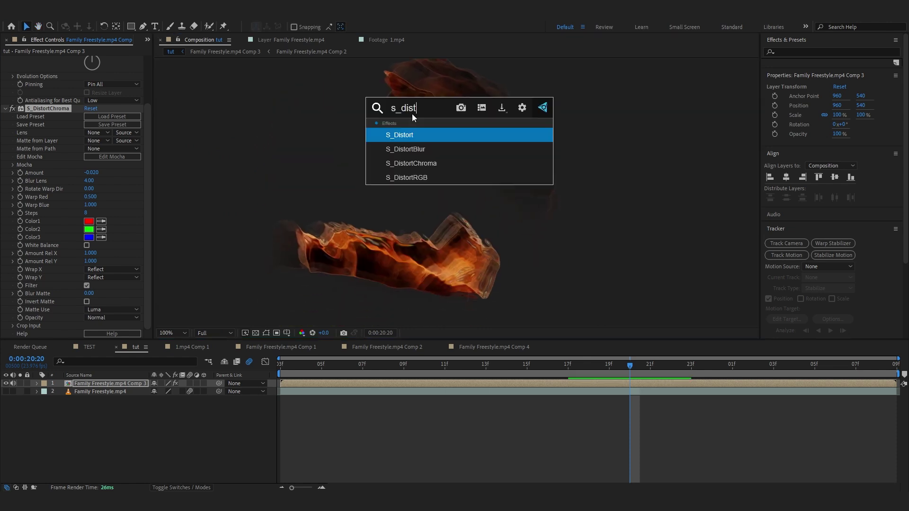
pyautogui.click(419, 151)
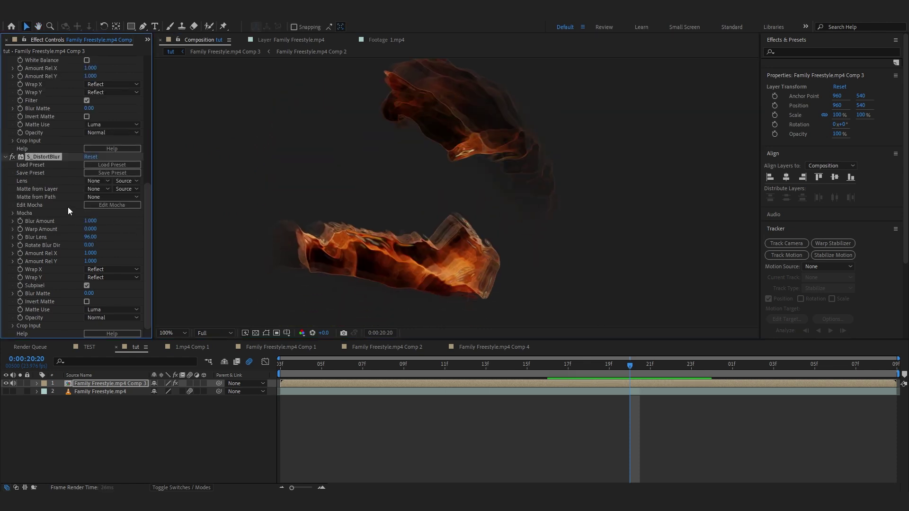
pyautogui.moveTo(91, 222)
pyautogui.mouseDown()
pyautogui.moveTo(51, 229)
pyautogui.moveTo(62, 240)
pyautogui.moveTo(85, 237)
pyautogui.mouseUp()
pyautogui.press('Delete')
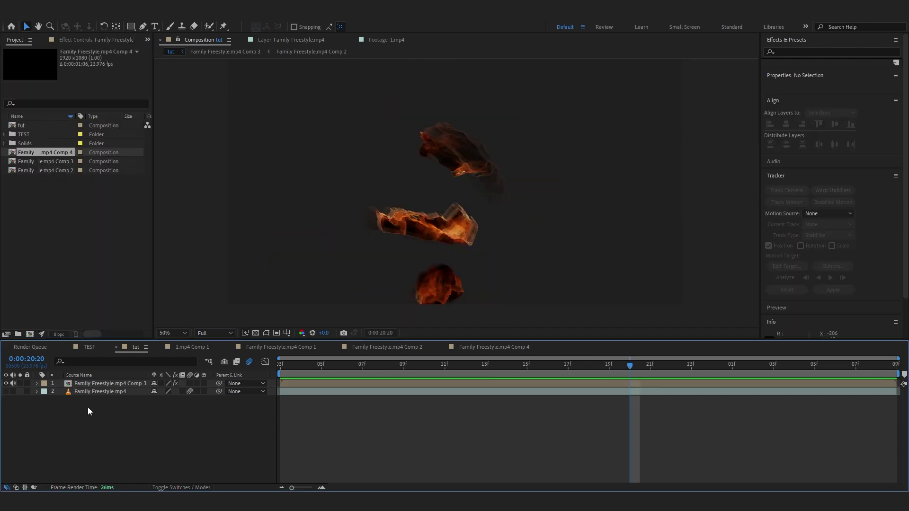
# Create a black 1920 x 1080 px solid and place it directly beneath the cutout composition layer.
pyautogui.rightClick(100, 430)
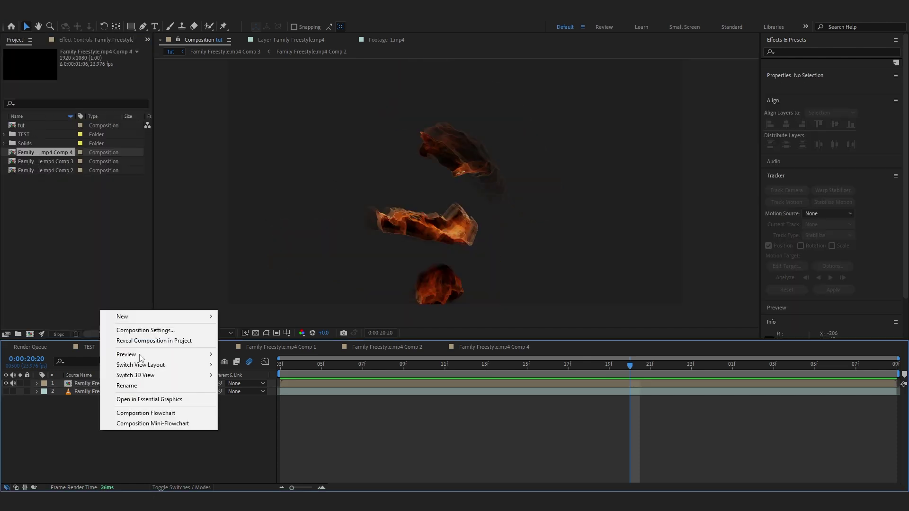
pyautogui.moveTo(144, 317)
pyautogui.click(234, 342)
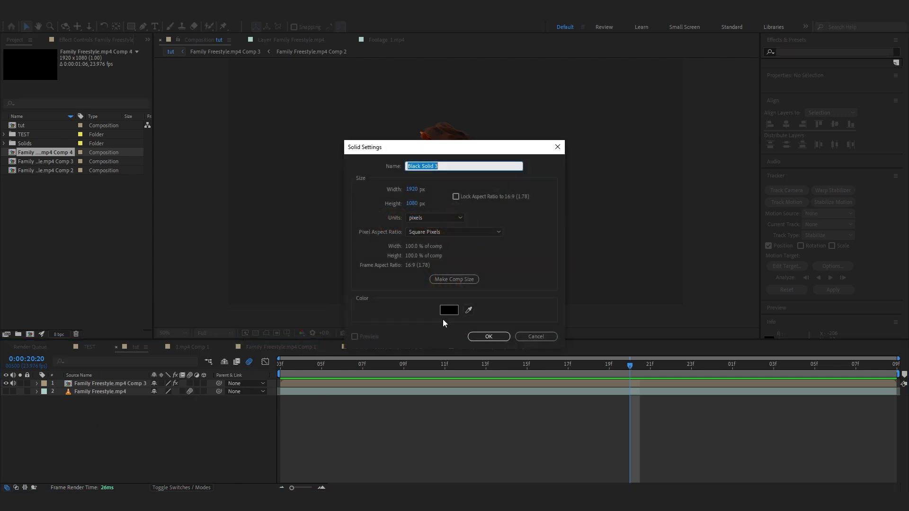
pyautogui.click(489, 337)
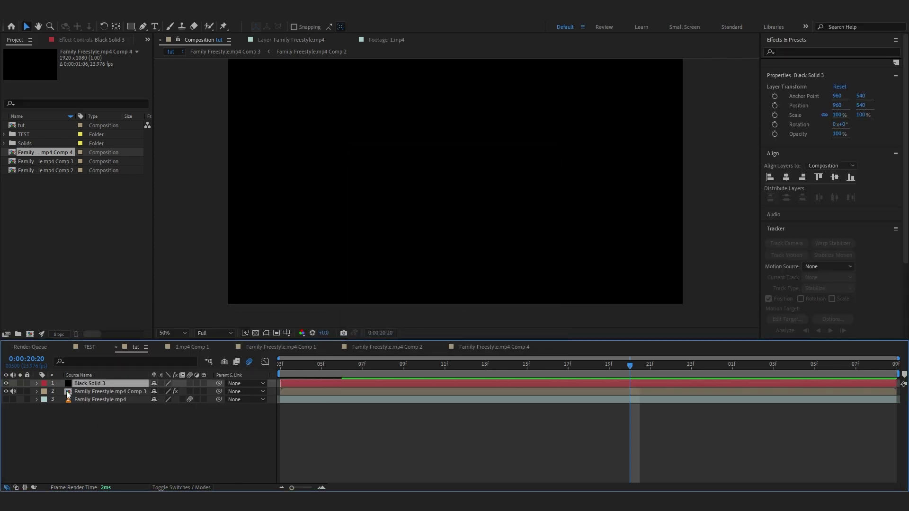
pyautogui.moveTo(83, 384); pyautogui.dragTo(84, 396)
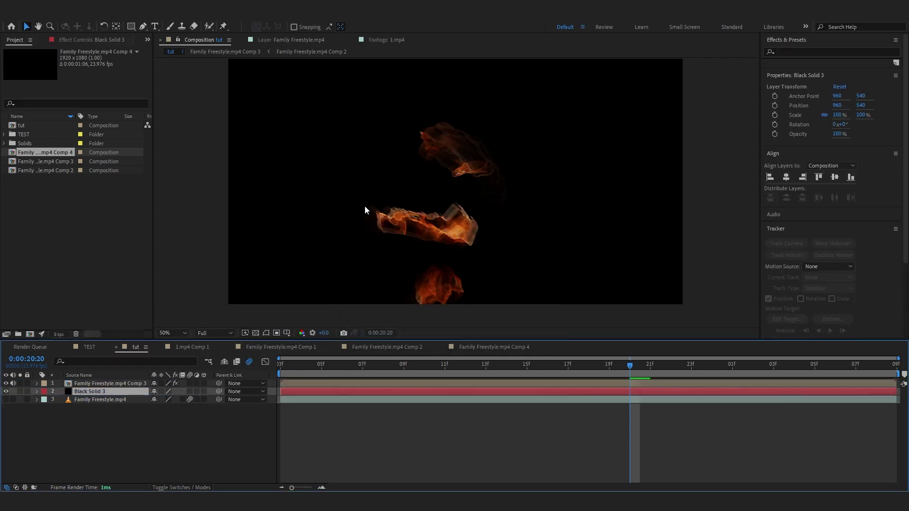
# Pre-compose the cutout layer and the black solid together as Pre-comp 1.
pyautogui.keyDown('shift'); pyautogui.click(88, 384); pyautogui.keyUp('shift')
pyautogui.rightClick(87, 384)
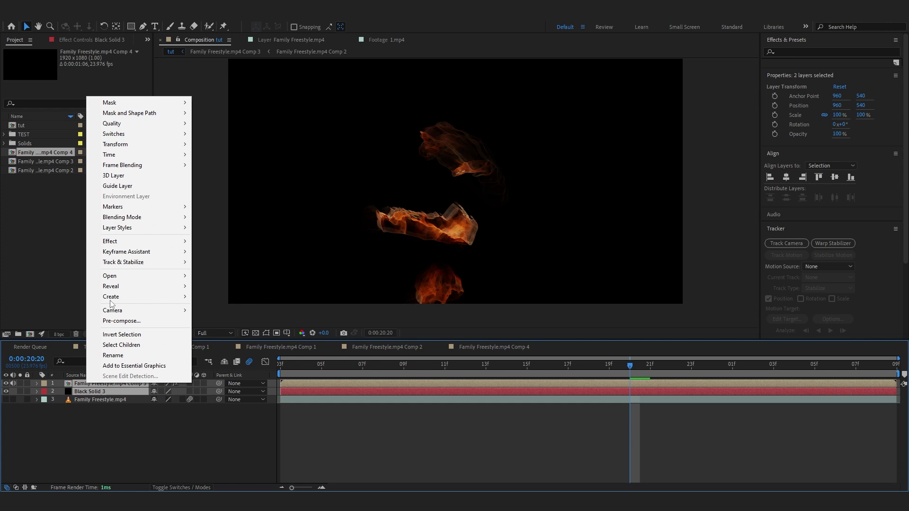
pyautogui.click(128, 320)
pyautogui.press('Return')
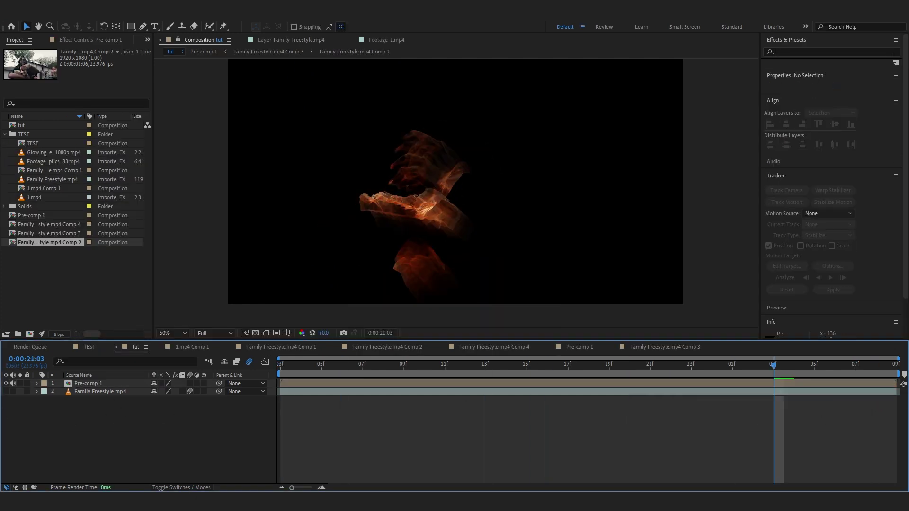
# Add the tut composition to the Render Queue.
pyautogui.click(9, 10)
pyautogui.moveTo(19, 159)
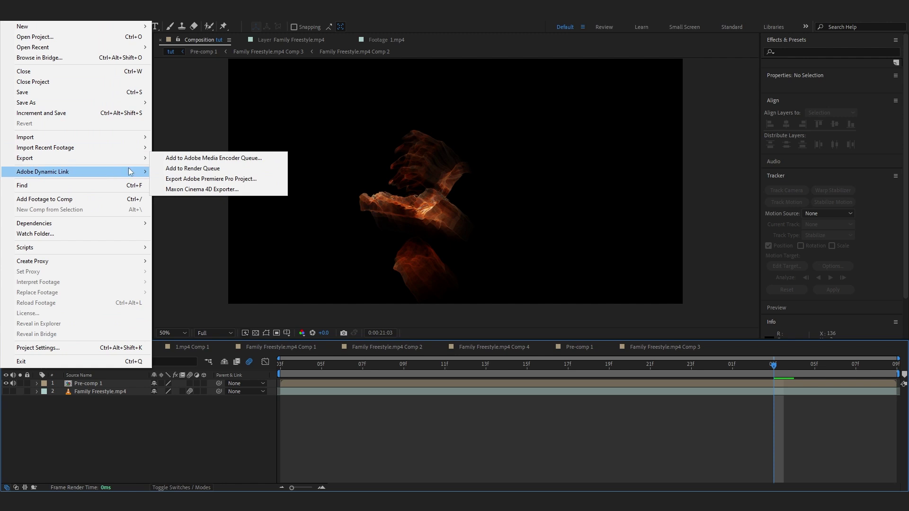
pyautogui.click(176, 168)
# Set the queued tut render's output format to QuickTime with the Apple ProRes 422 video codec.
pyautogui.click(113, 450)
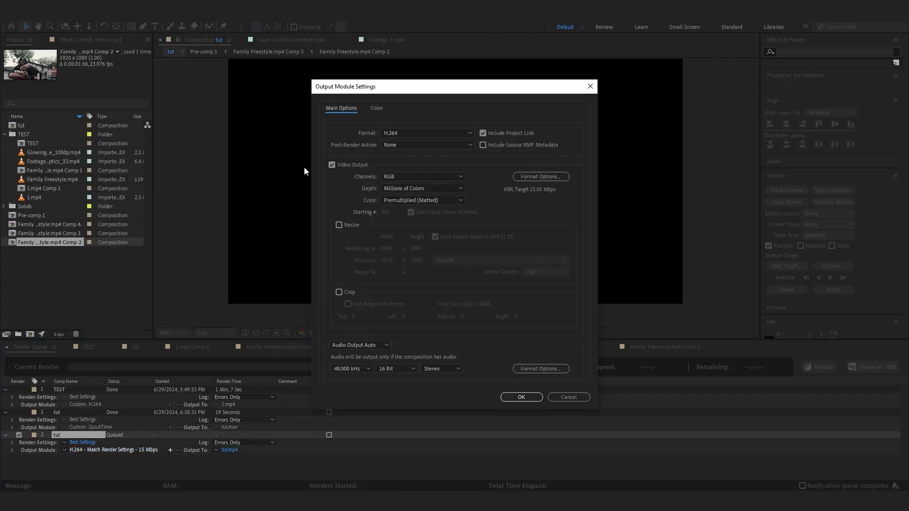
pyautogui.click(411, 133)
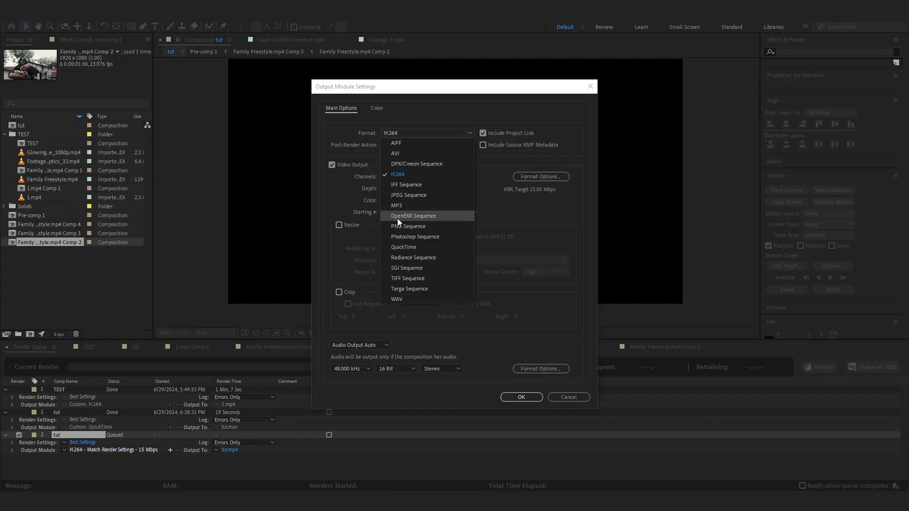
pyautogui.click(406, 246)
pyautogui.click(521, 179)
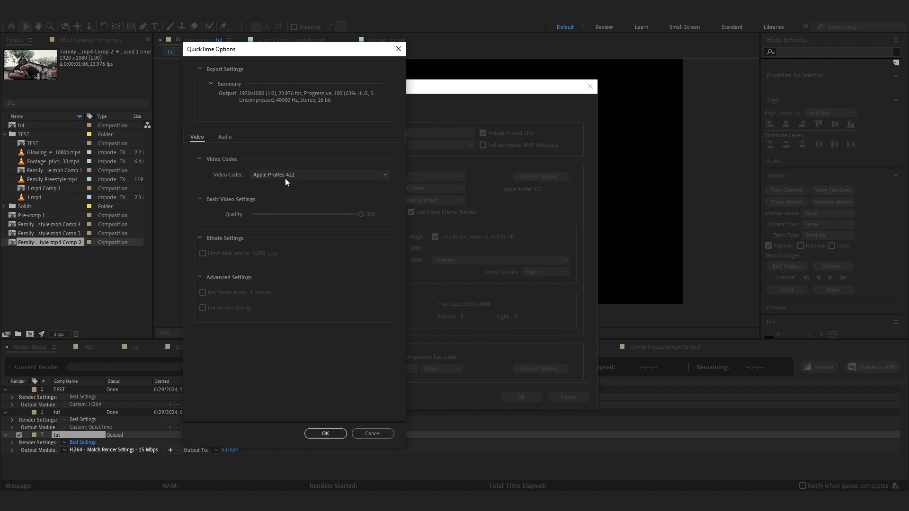
pyautogui.click(324, 432)
pyautogui.click(521, 397)
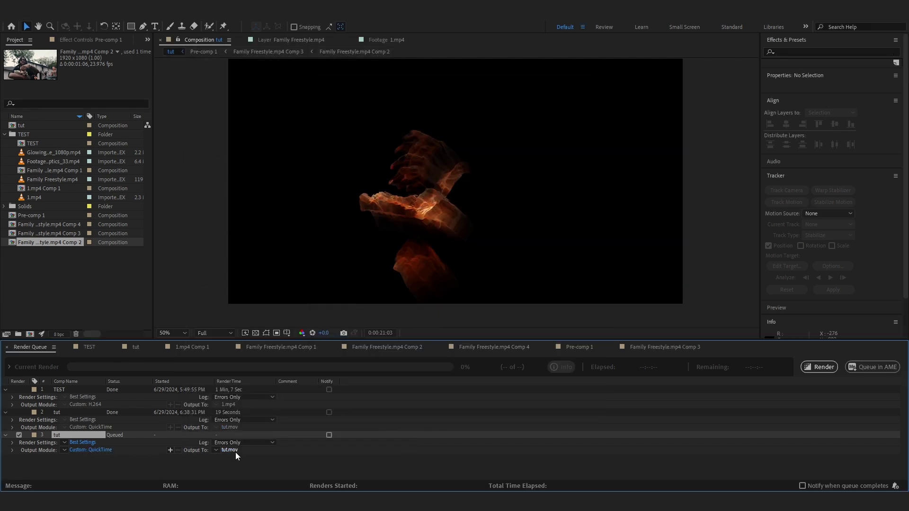
# Name the render's output file Effect, saved as a QuickTime movie in the Light Echoes folder.
pyautogui.click(230, 451)
pyautogui.write('E')
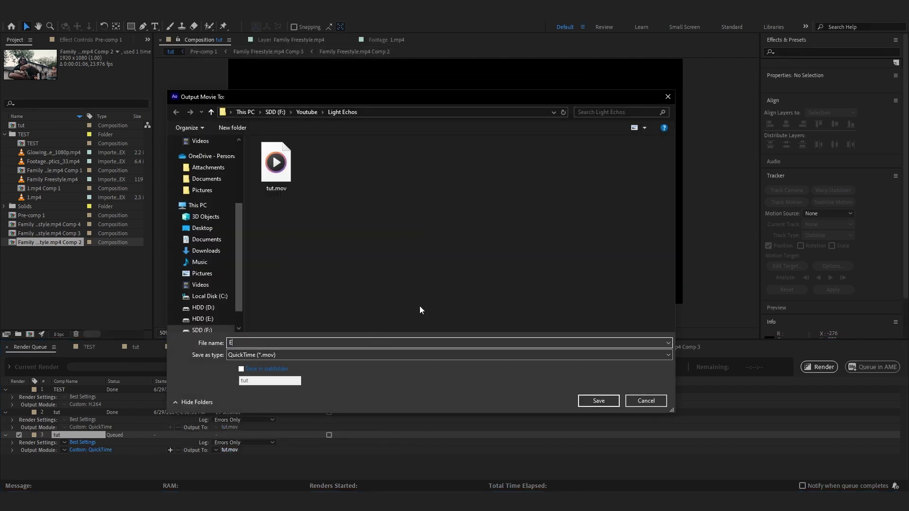
pyautogui.write('ffect')
pyautogui.press('Return')
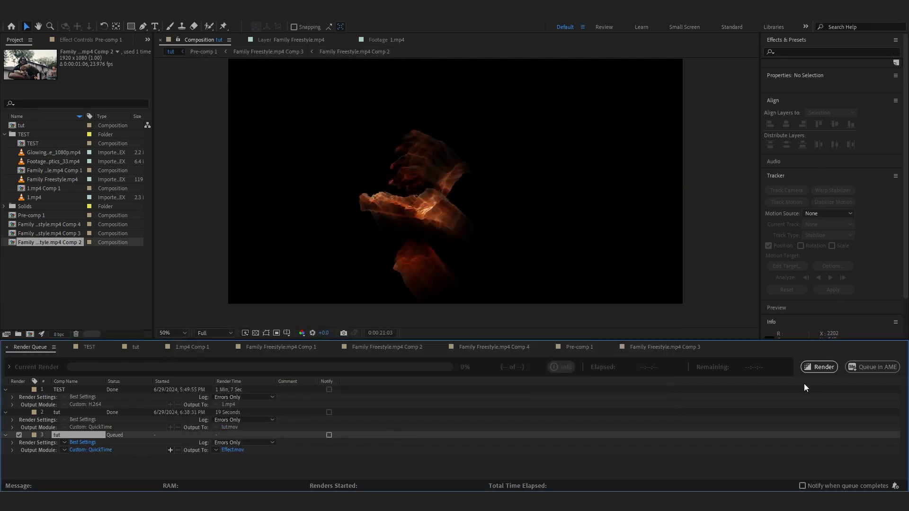
# Render the queued tut composition, then place the rendered Effect.mov as the top layer of tut and preview it.
pyautogui.click(814, 367)
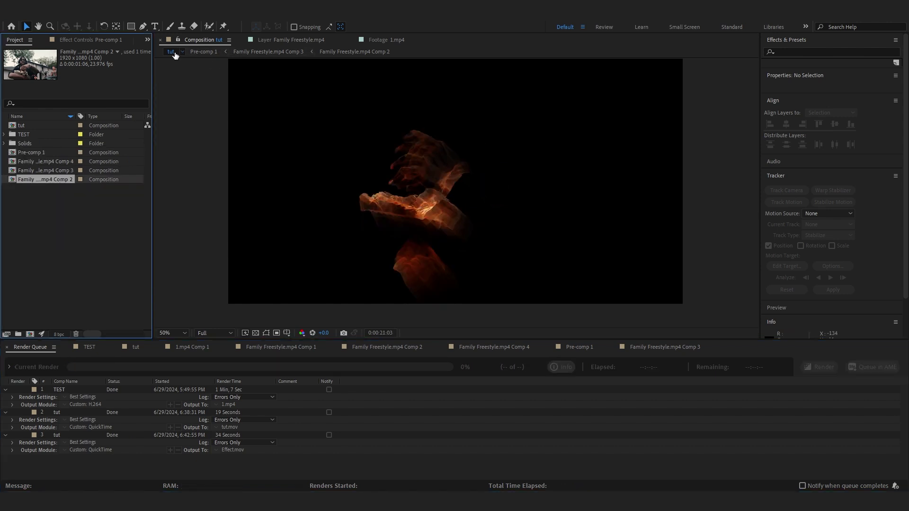
pyautogui.click(171, 52)
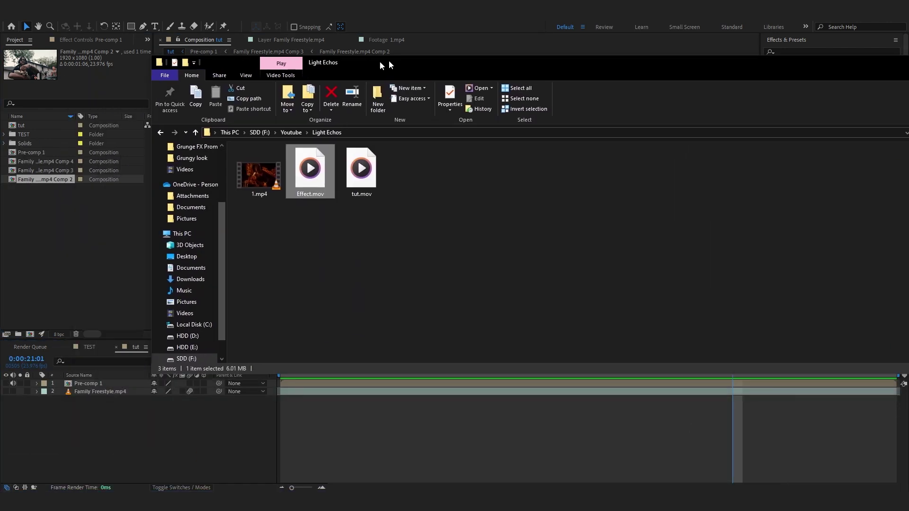
pyautogui.moveTo(389, 63); pyautogui.dragTo(632, 51)
pyautogui.moveTo(553, 166); pyautogui.dragTo(369, 400)
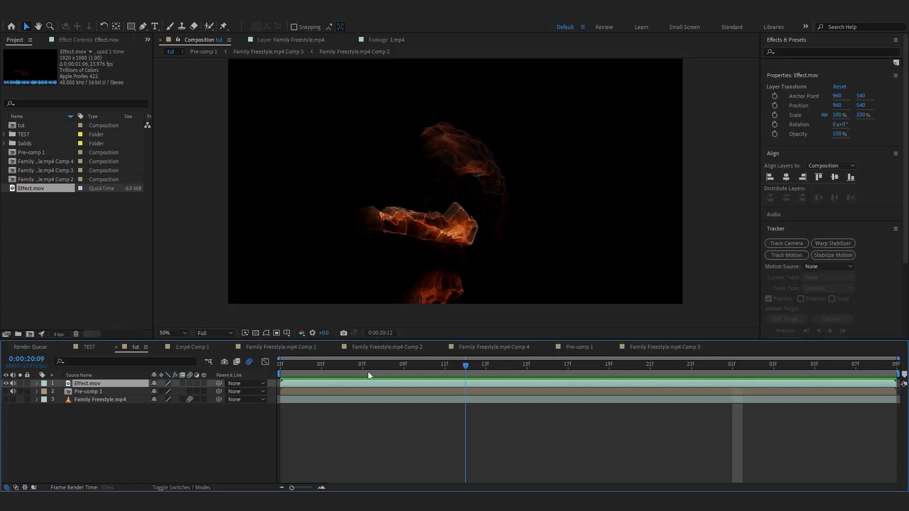
pyautogui.press('space')
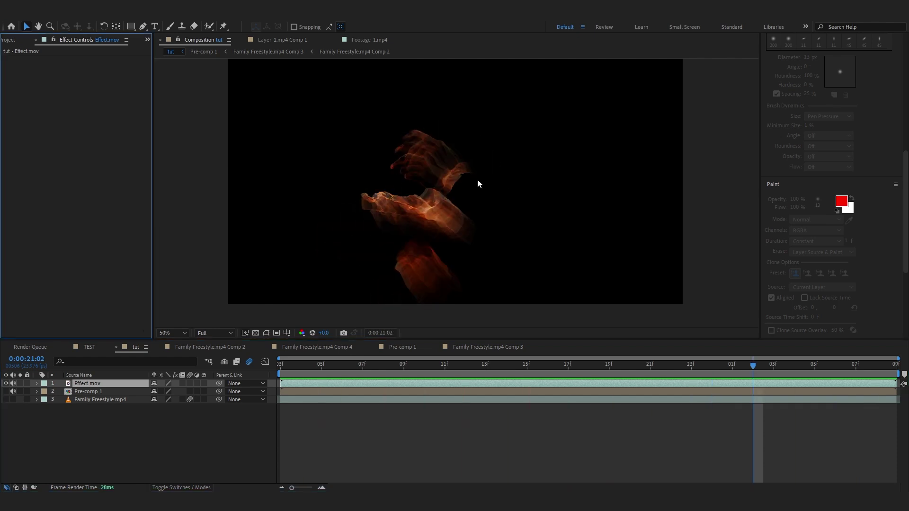
# Apply the RSMB motion blur effect to the Effect.mov layer with a Blur Amount of 1.
pyautogui.hotkey('ctrl', 'space')
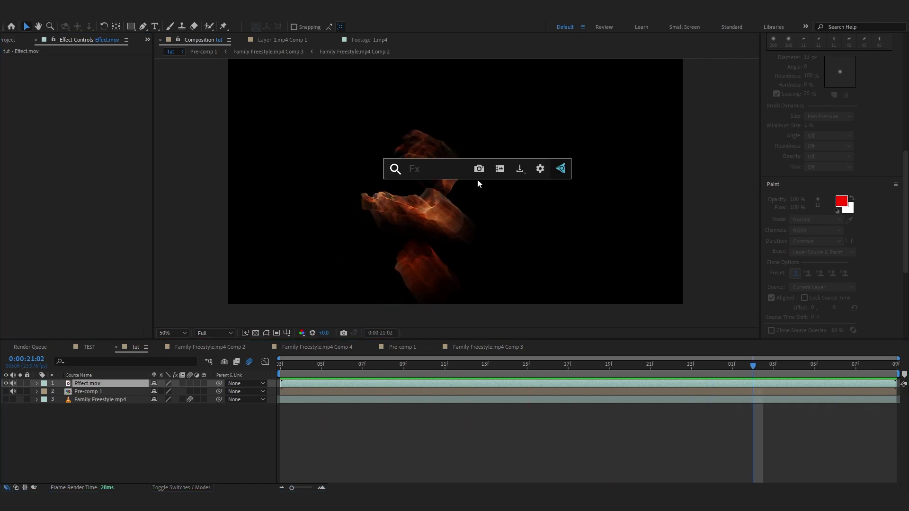
pyautogui.write('rs')
pyautogui.click(435, 226)
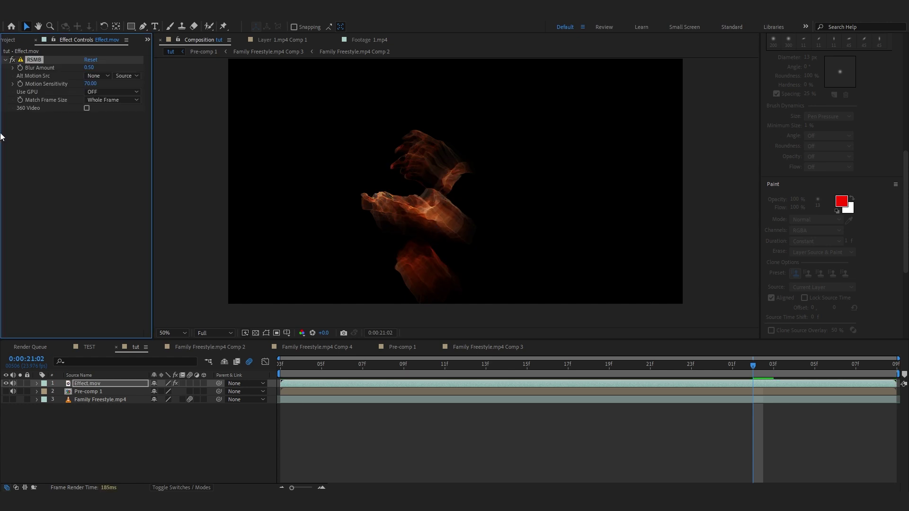
pyautogui.click(88, 68)
pyautogui.write('1')
pyautogui.press('Return')
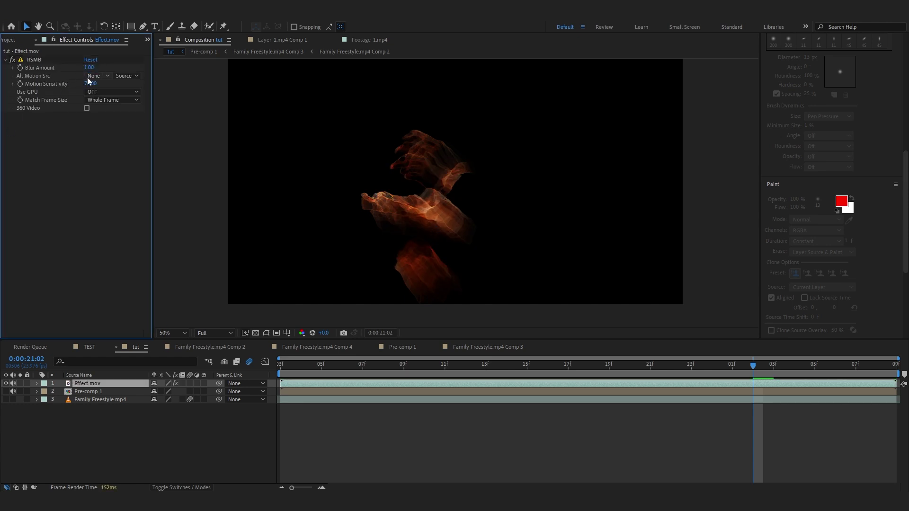
# Set RSMB's Motion Sensitivity to 100, turn Use GPU on, and preview the blur.
pyautogui.moveTo(88, 85); pyautogui.dragTo(104, 86)
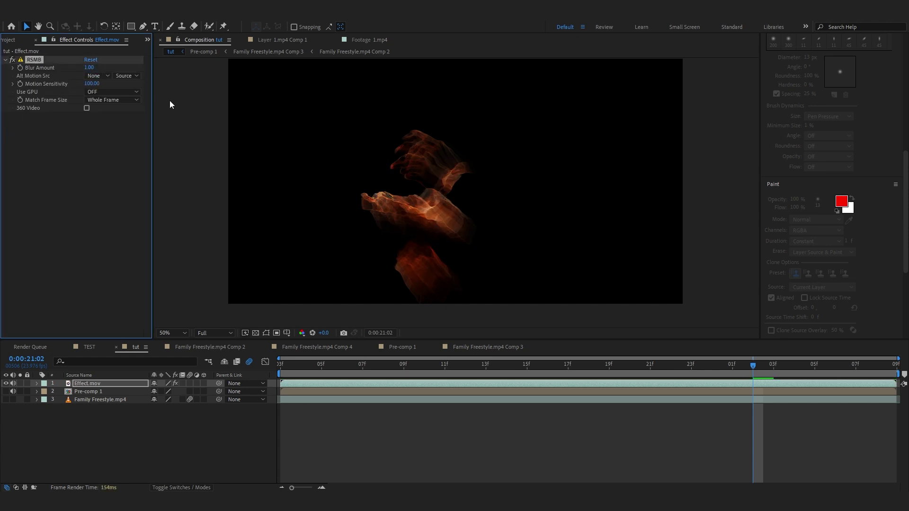
pyautogui.click(90, 92)
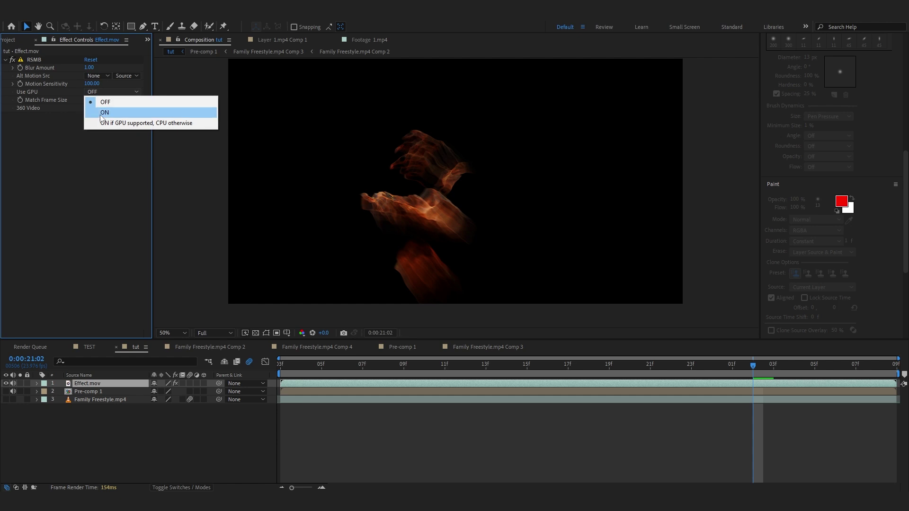
pyautogui.click(103, 112)
pyautogui.press('space')
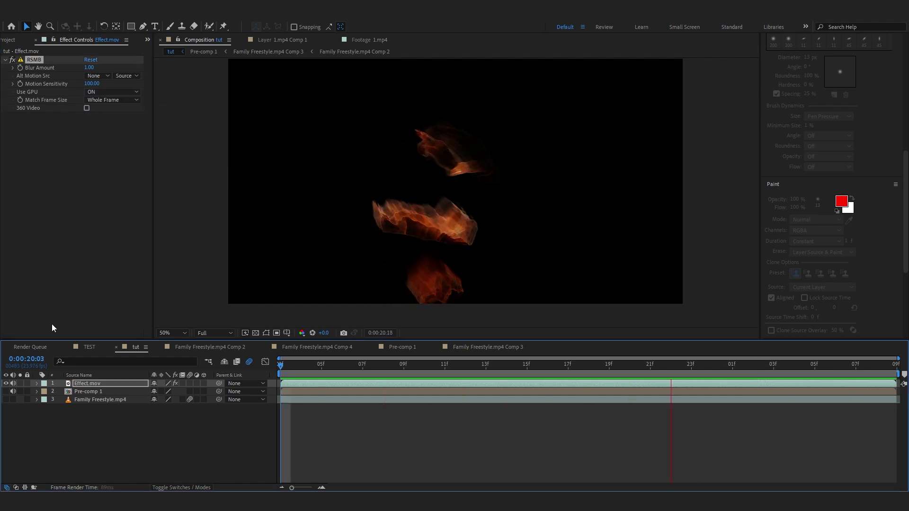
# Pre-compose Effect.mov as Effect.mov Comp 1 with all attributes moved, and place Family Freestyle.mp4 directly beneath it.
pyautogui.rightClick(599, 94)
pyautogui.click(618, 319)
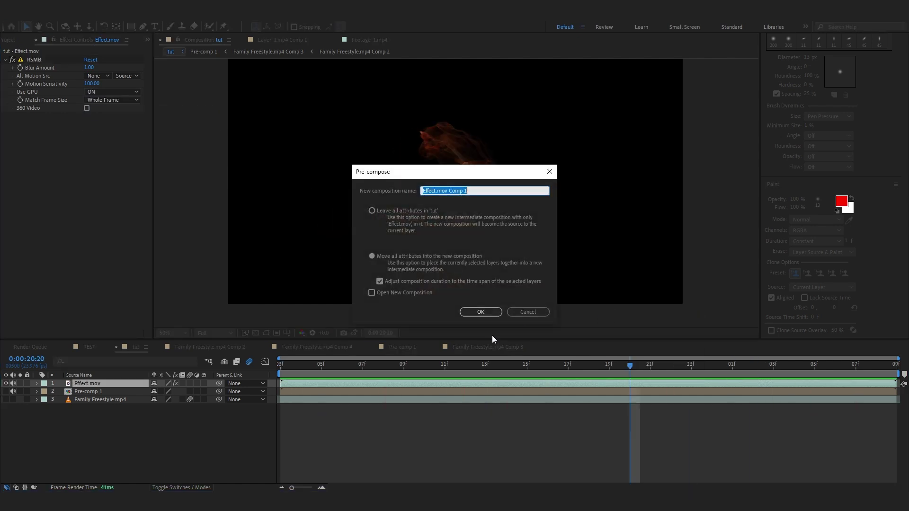
pyautogui.click(481, 311)
pyautogui.moveTo(97, 401); pyautogui.dragTo(99, 393)
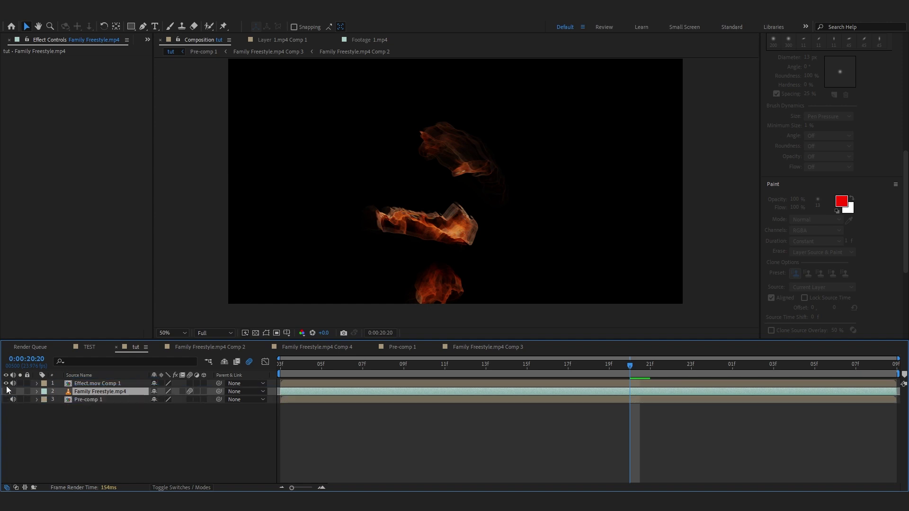
# Show the Family Freestyle.mp4 layer and blend Effect.mov Comp 1 over it in Linear Dodge mode.
pyautogui.click(171, 488)
pyautogui.click(180, 414)
pyautogui.click(104, 381)
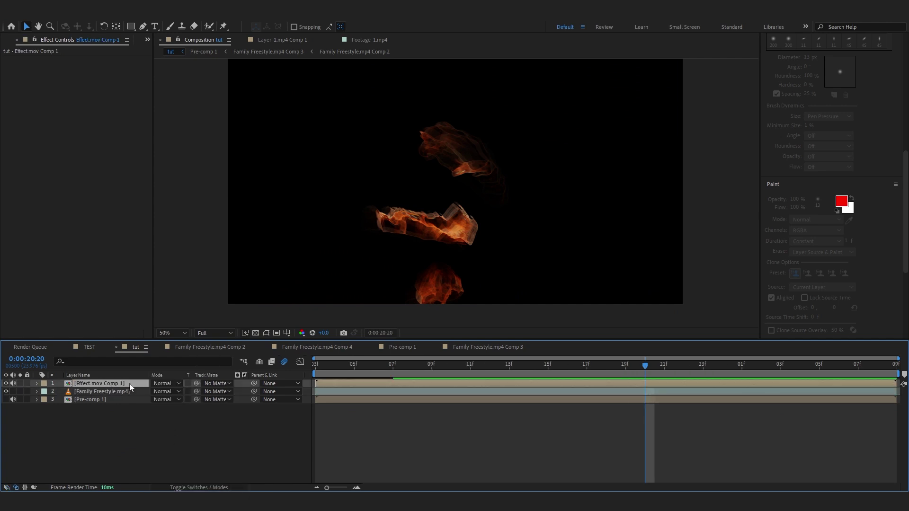
pyautogui.click(158, 382)
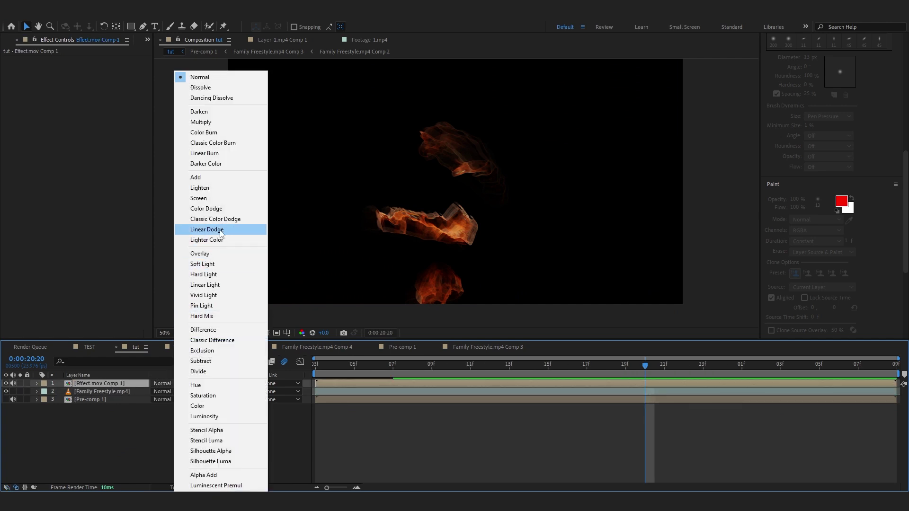
pyautogui.click(203, 229)
pyautogui.press('space')
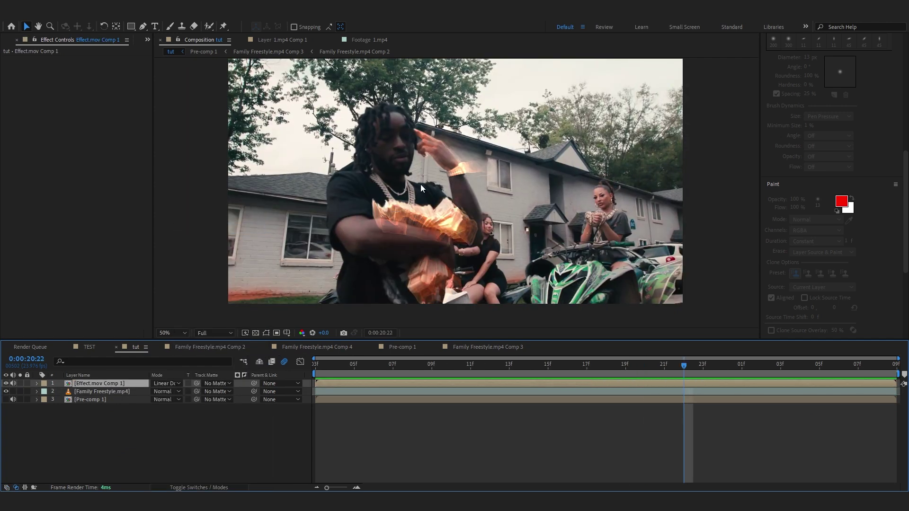
# Apply Optical Glow to Effect.mov Comp 1 and raise the glow's Amount and Size.
pyautogui.hotkey('ctrl', 'space')
pyautogui.write('opt')
pyautogui.press('Return')
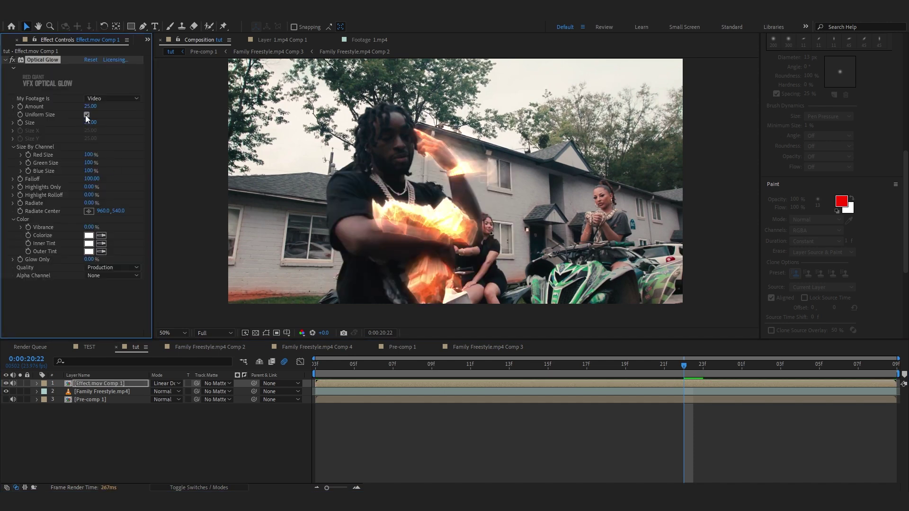
pyautogui.moveTo(90, 107); pyautogui.dragTo(93, 108)
pyautogui.moveTo(90, 126)
pyautogui.mouseDown()
pyautogui.moveTo(242, 149)
pyautogui.moveTo(101, 123)
pyautogui.mouseUp()
pyautogui.press('z')
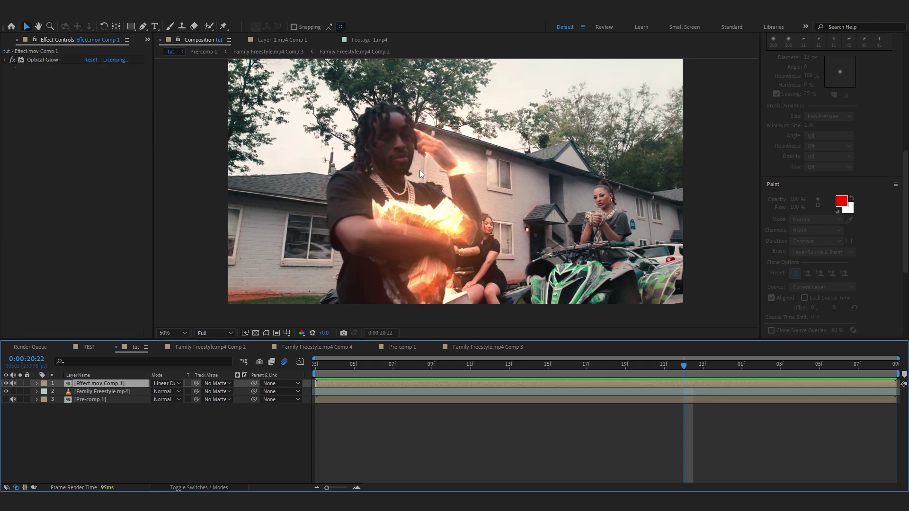
# Apply S_Glint to Effect.mov Comp 1 with Brightness 0.36 and Size 417.
pyautogui.hotkey('ctrl', 'space')
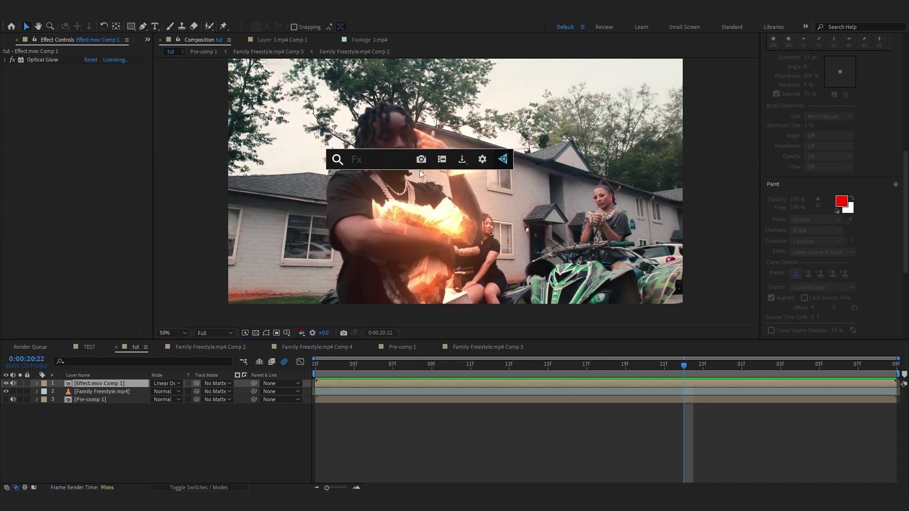
pyautogui.write('s_glint')
pyautogui.press('Return')
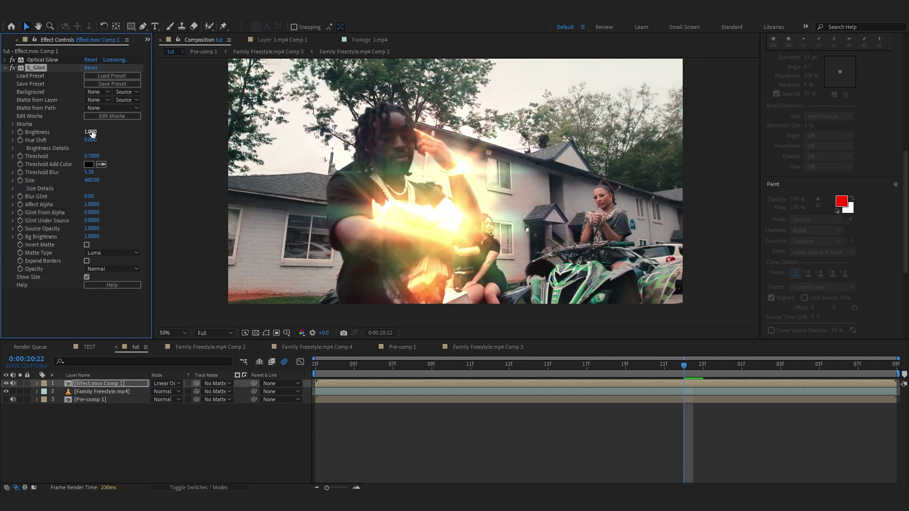
pyautogui.moveTo(93, 132); pyautogui.dragTo(59, 131)
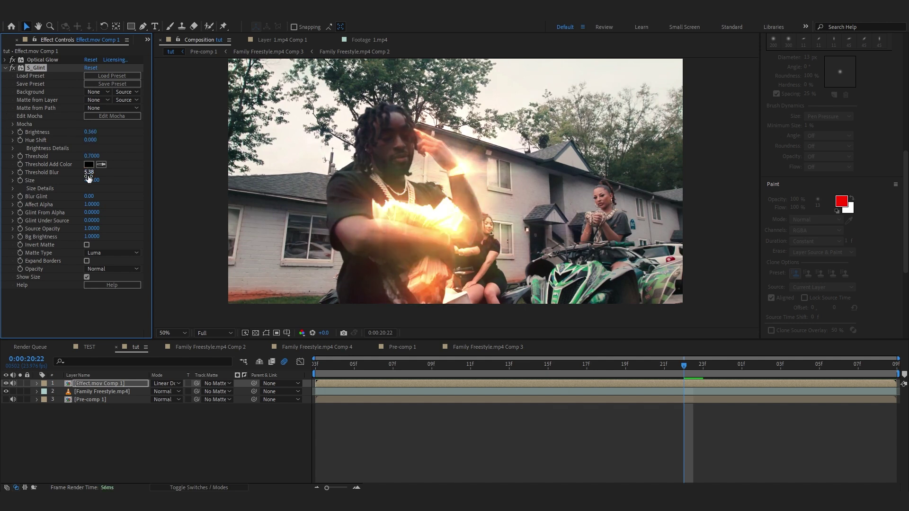
pyautogui.moveTo(87, 180); pyautogui.dragTo(68, 183)
pyautogui.moveTo(58, 187); pyautogui.dragTo(63, 188)
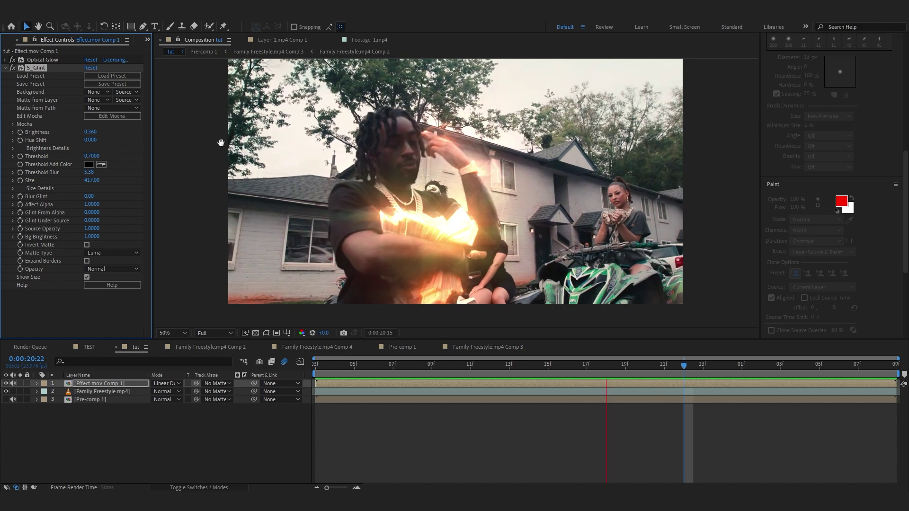
# Lower S_Glint's Brightness to 0.3 and check the glow up close on neighbouring frames.
pyautogui.press('space')
pyautogui.scroll(1, 319, 281)
pyautogui.moveTo(319, 281); pyautogui.dragTo(318, 226)
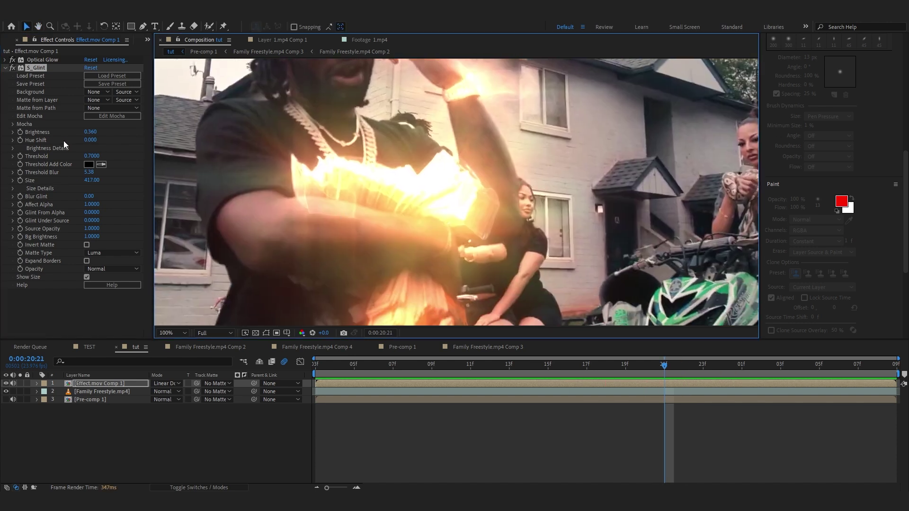
pyautogui.moveTo(88, 133); pyautogui.dragTo(86, 133)
pyautogui.moveTo(654, 366)
pyautogui.mouseDown()
pyautogui.moveTo(538, 368)
pyautogui.moveTo(645, 360)
pyautogui.mouseUp()
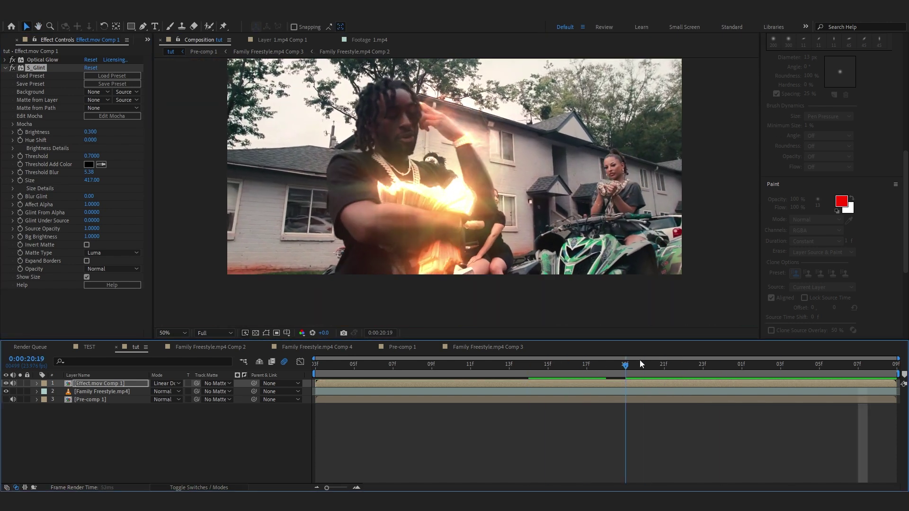
pyautogui.scroll(1, 452, 224)
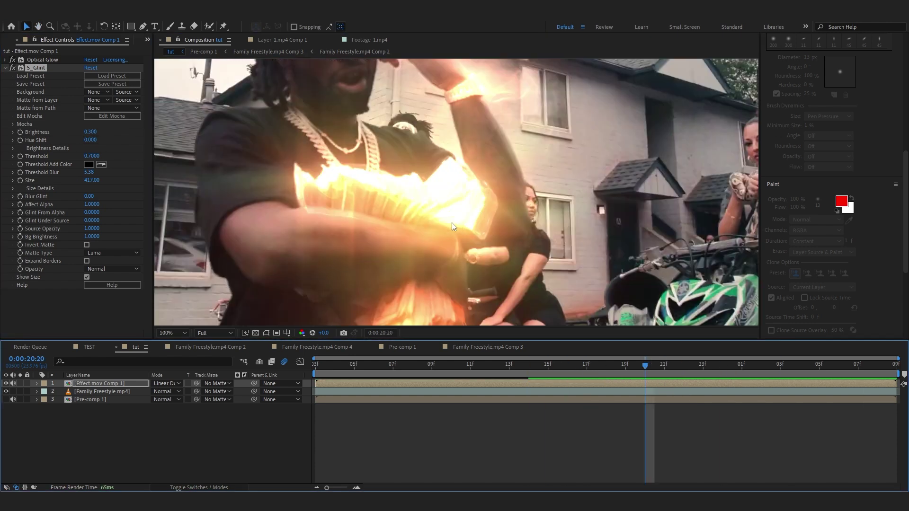
pyautogui.scroll(-2, 451, 216)
# Apply the BCC Glint effect to Effect.mov Comp 1.
pyautogui.hotkey('ctrl', 'space')
pyautogui.write('bc')
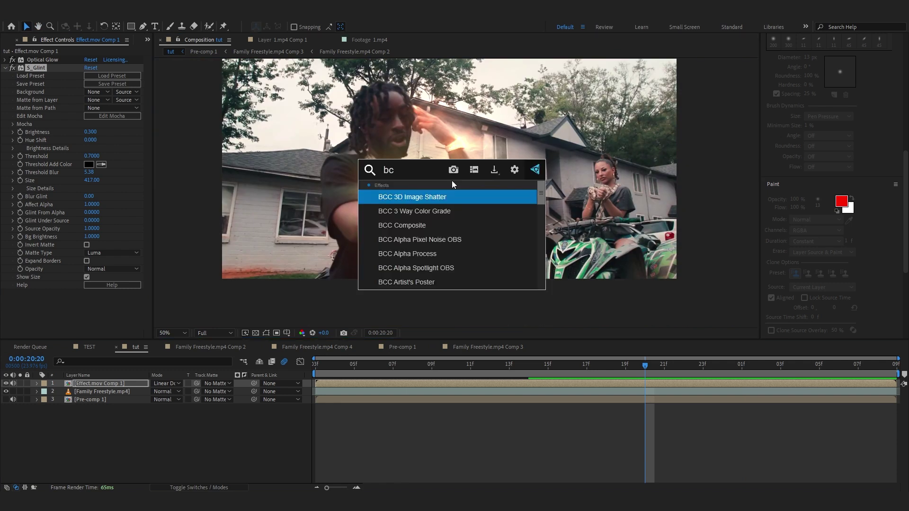
pyautogui.write('c glint')
pyautogui.press('Return')
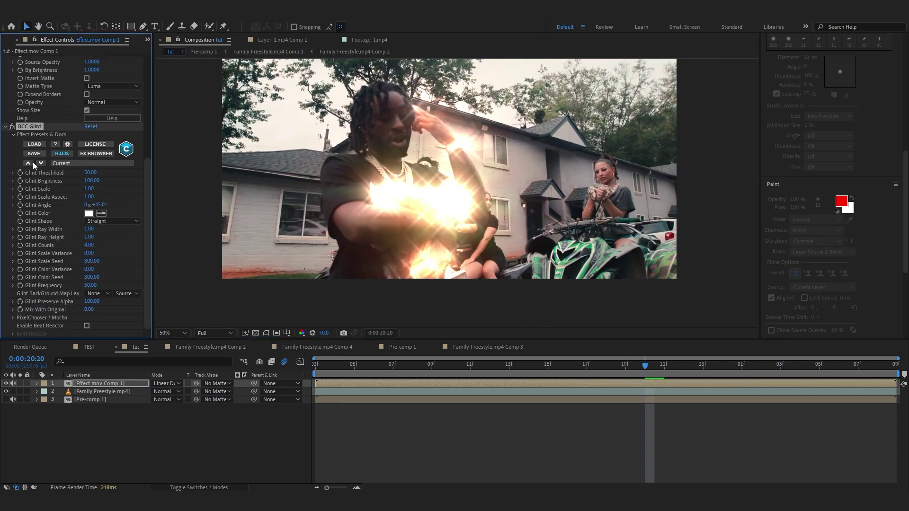
# Reduce BCC Glint's Glint Brightness to about 15, checking the sparkle over the hand and money up close.
pyautogui.scroll(-1, 542, 206)
pyautogui.scroll(1, 532, 201)
pyautogui.moveTo(523, 205); pyautogui.dragTo(494, 204)
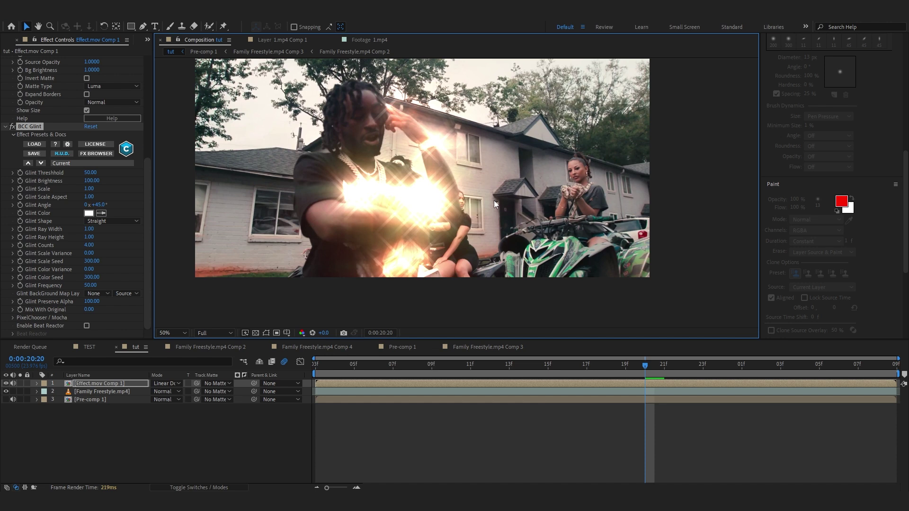
pyautogui.moveTo(93, 182)
pyautogui.mouseDown()
pyautogui.moveTo(61, 191)
pyautogui.moveTo(94, 182)
pyautogui.mouseUp()
pyautogui.scroll(1, 228, 185)
pyautogui.click(95, 183)
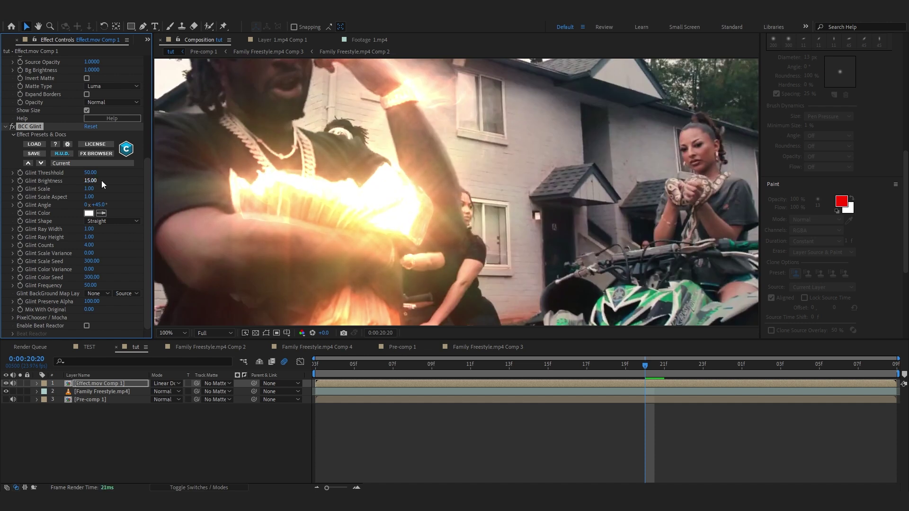
pyautogui.scroll(-1, 252, 179)
pyautogui.scroll(1, 252, 179)
pyautogui.moveTo(252, 179); pyautogui.dragTo(286, 189)
pyautogui.scroll(1, 325, 180)
pyautogui.moveTo(386, 190); pyautogui.dragTo(353, 186)
pyautogui.moveTo(90, 182); pyautogui.dragTo(91, 181)
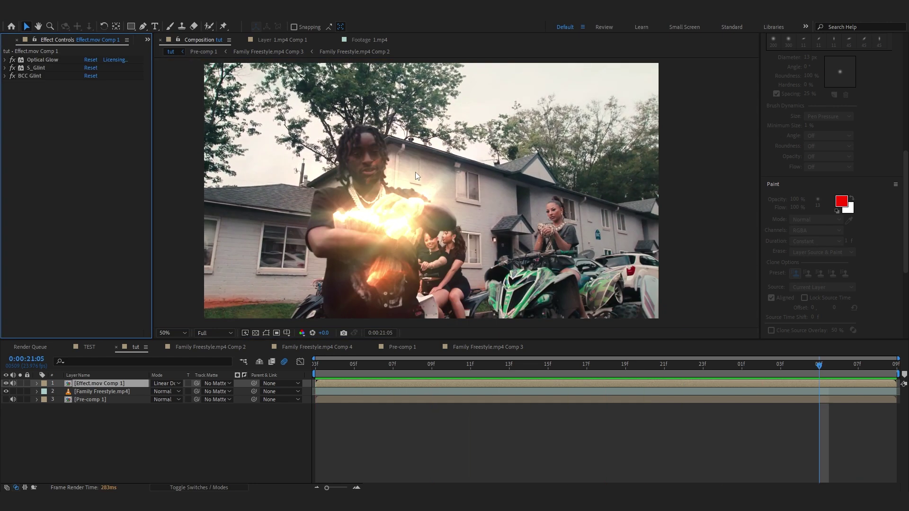
# Apply Curves to Effect.mov Comp 1 and shape a slight S-curve on RGB, lifting highlights and lowering shadows.
pyautogui.hotkey('ctrl', 'space')
pyautogui.write('cu')
pyautogui.press('Return')
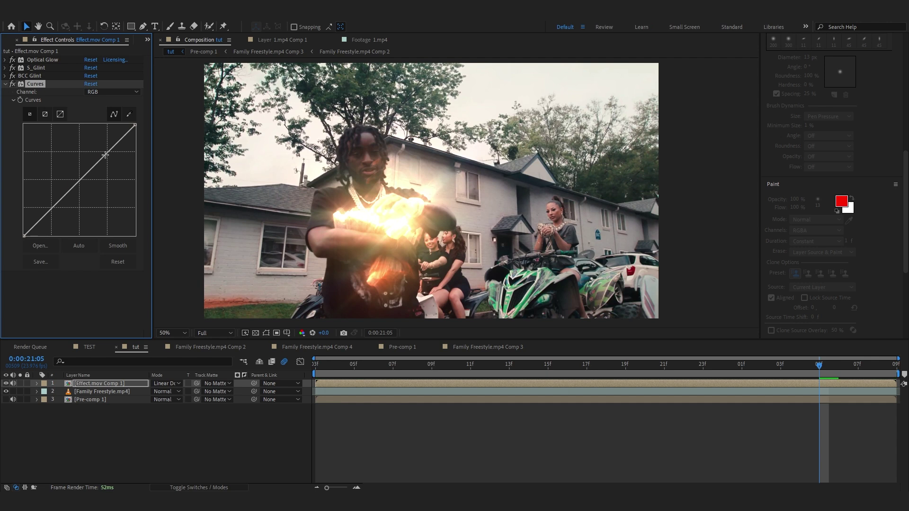
pyautogui.moveTo(105, 155); pyautogui.dragTo(101, 153)
pyautogui.moveTo(51, 204); pyautogui.dragTo(52, 207)
pyautogui.moveTo(101, 153); pyautogui.dragTo(98, 150)
pyautogui.press('space')
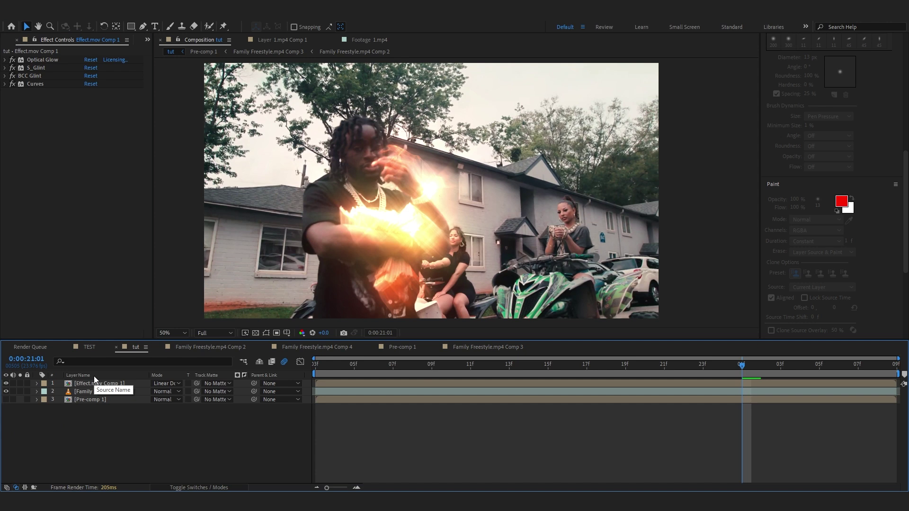
# Apply S_DistortChroma to the Family Freestyle.mp4 layer, leaving its Lens input at None.
pyautogui.click(94, 376)
pyautogui.click(92, 392)
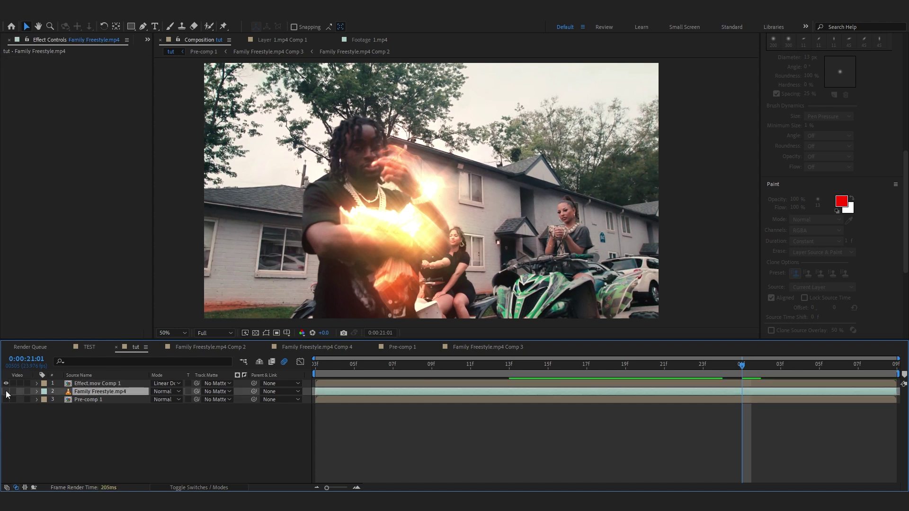
pyautogui.hotkey('ctrl', 'space')
pyautogui.write('S_distor')
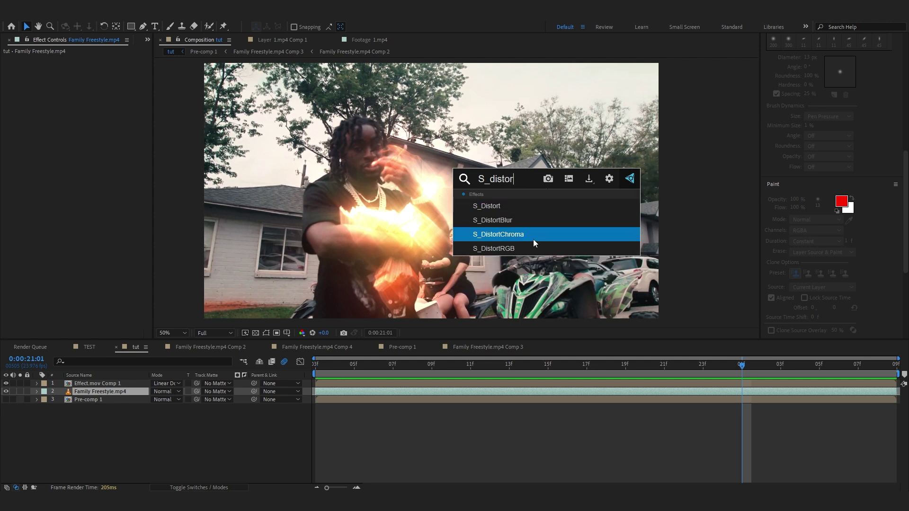
pyautogui.click(533, 236)
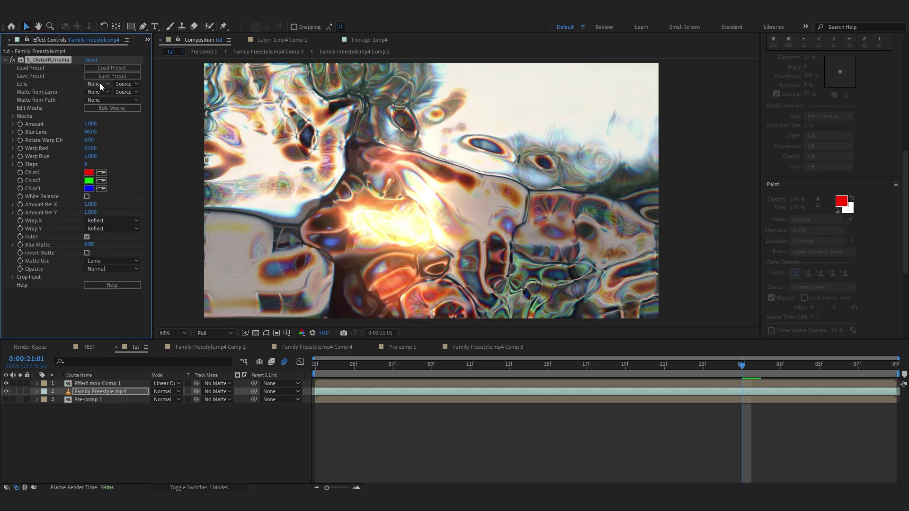
pyautogui.click(99, 83)
pyautogui.click(87, 92)
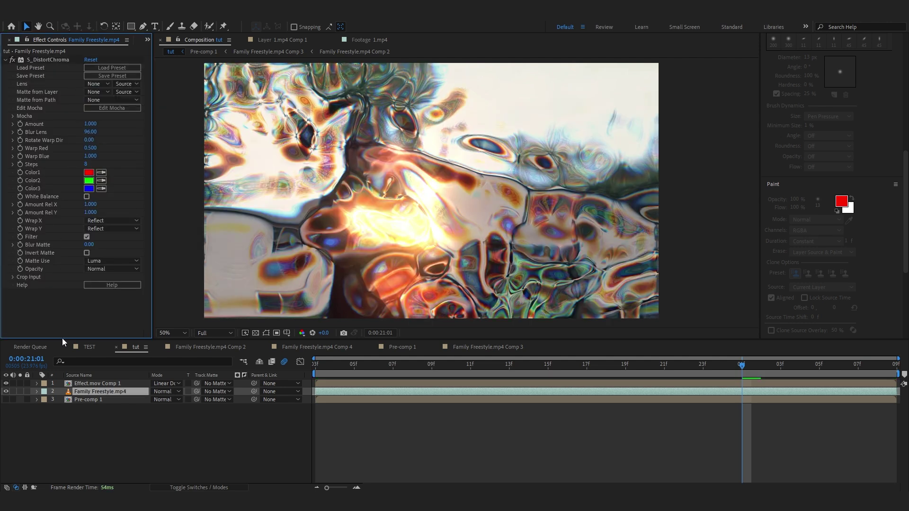
# Set S_DistortChroma's Lens to Effect.mov Comp 1, Amount to 0.120 and Blur Lens to 138, previewing the distortion.
pyautogui.click(100, 83)
pyautogui.click(102, 106)
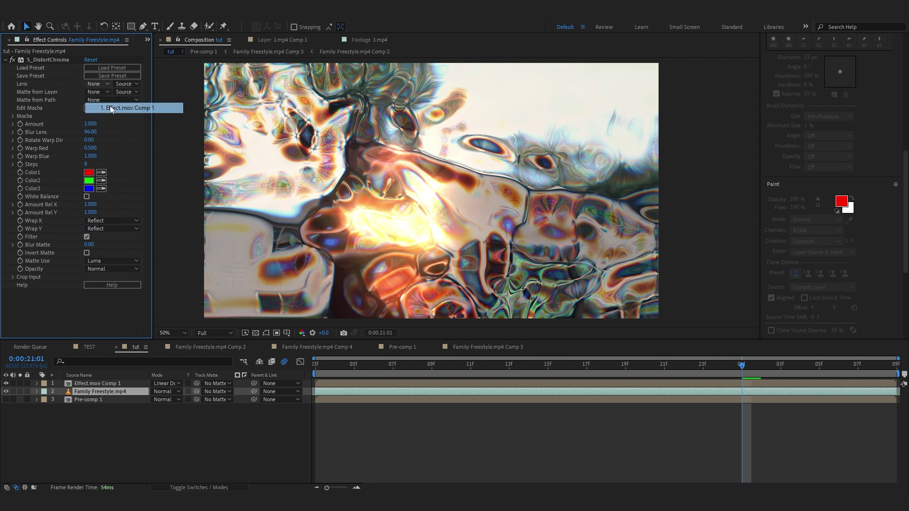
pyautogui.moveTo(91, 132); pyautogui.dragTo(51, 138)
pyautogui.press('space')
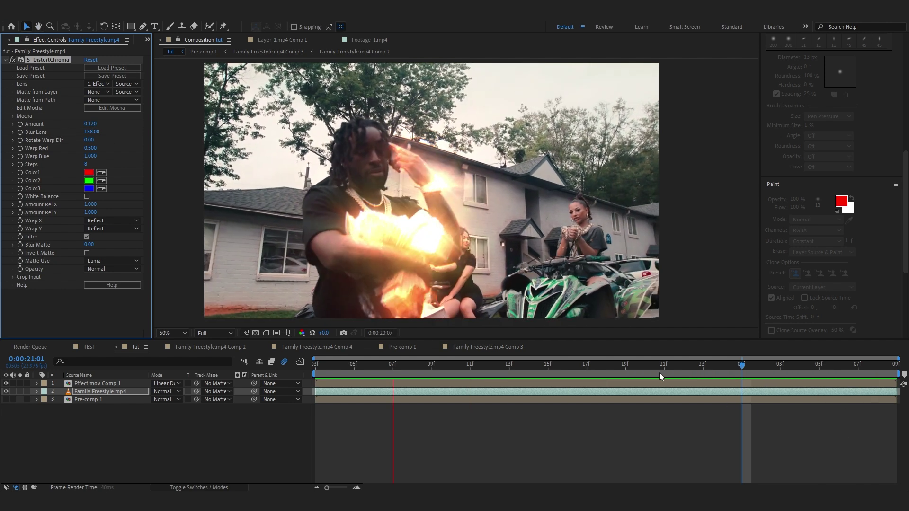
# Apply the VFX Chromatic Displacement effect to the Family Freestyle.mp4 layer, working at frame 0:00:20:21.
pyautogui.click(695, 370)
pyautogui.hotkey('ctrl', 'space')
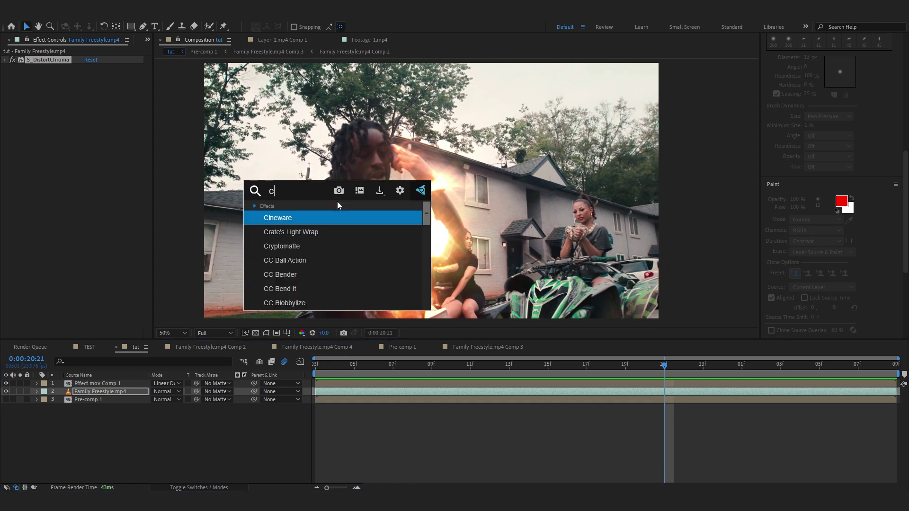
pyautogui.write('chrom')
pyautogui.press('Return')
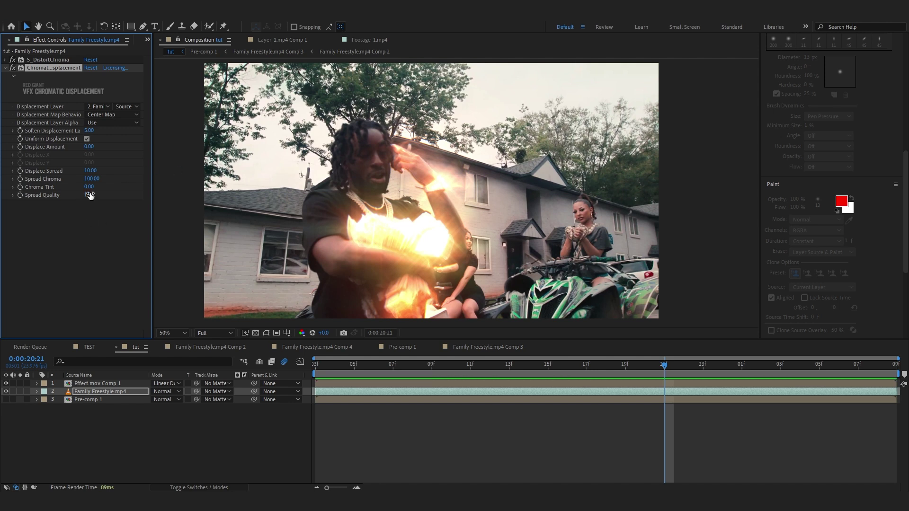
# Set Chromatic Displacement's Displacement Layer to Effect.mov Comp 1, Displace Amount to 55 and Soften Displacement Layer to 3.
pyautogui.click(97, 107)
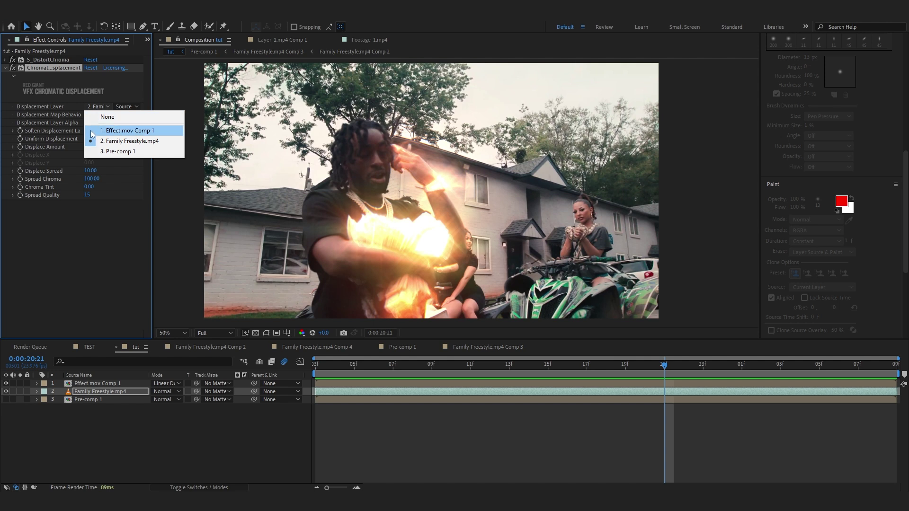
pyautogui.click(94, 131)
pyautogui.moveTo(89, 147); pyautogui.dragTo(99, 145)
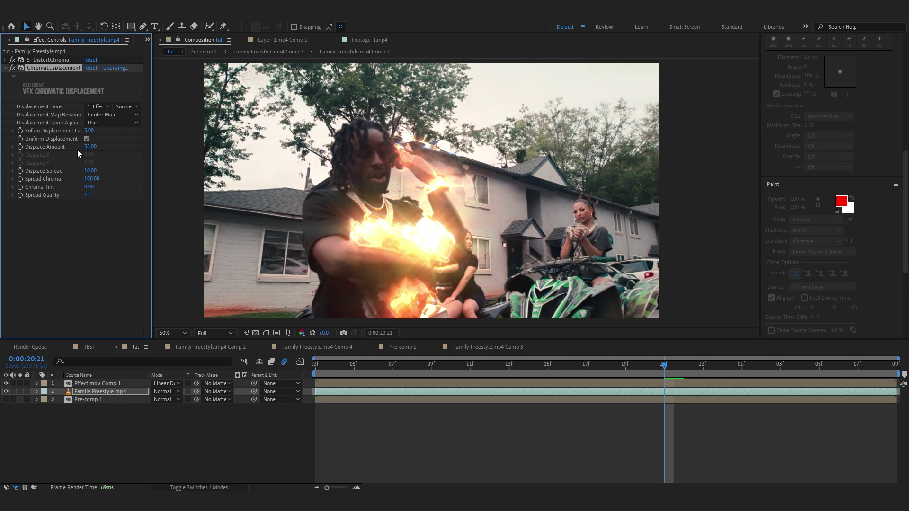
pyautogui.moveTo(90, 132); pyautogui.dragTo(90, 134)
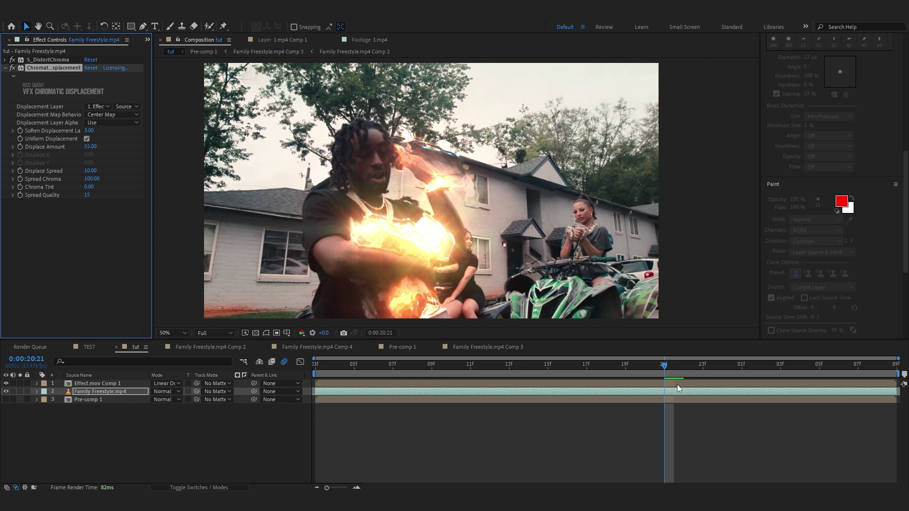
# Examine the chromatic displacement close up around the raised hand, the glowing arms and the house edges.
pyautogui.scroll(2, 377, 174)
pyautogui.moveTo(377, 174); pyautogui.dragTo(449, 290)
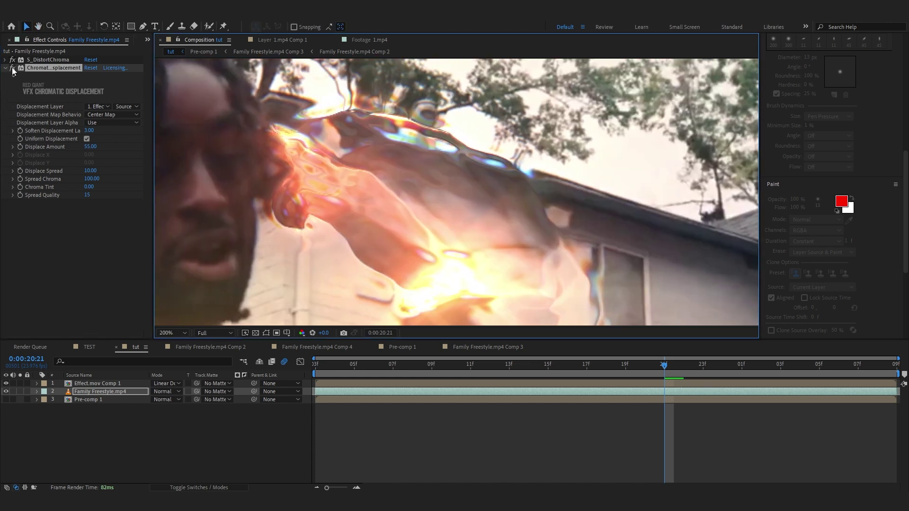
pyautogui.scroll(-2, 465, 104)
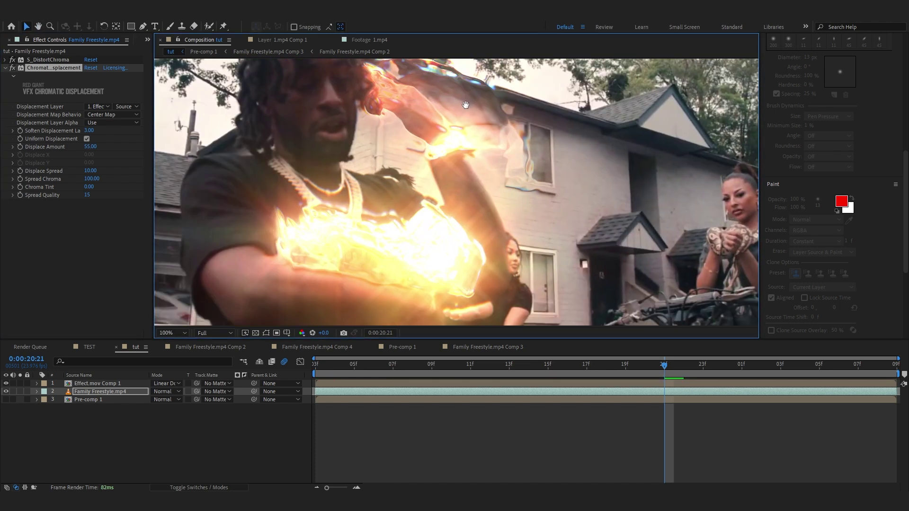
pyautogui.moveTo(463, 303); pyautogui.dragTo(453, 195)
pyautogui.scroll(1, 497, 211)
pyautogui.moveTo(474, 76); pyautogui.dragTo(444, 166)
pyautogui.scroll(-1, 486, 240)
pyautogui.scroll(-1, 444, 166)
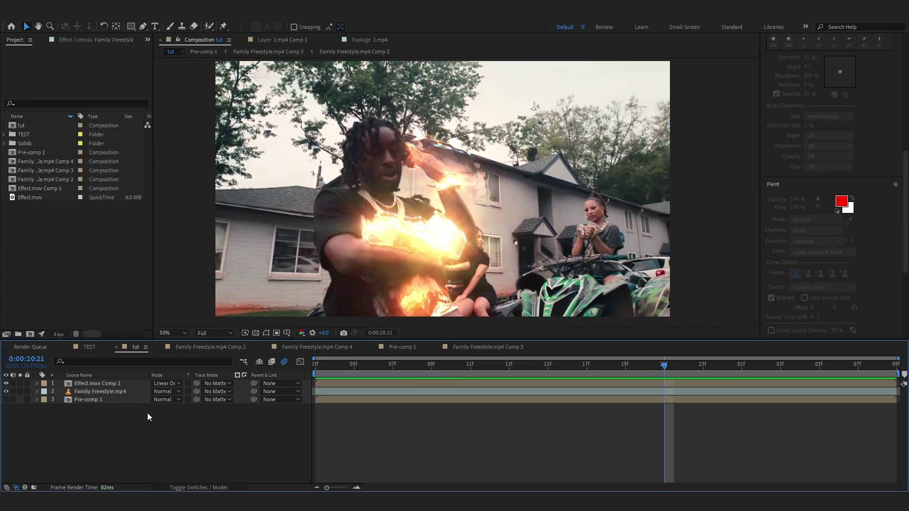
# Open the FootageCrate-Crystal_Optics_33.mp4 clip from the TEST folder and preview its light flares.
pyautogui.click(4, 134)
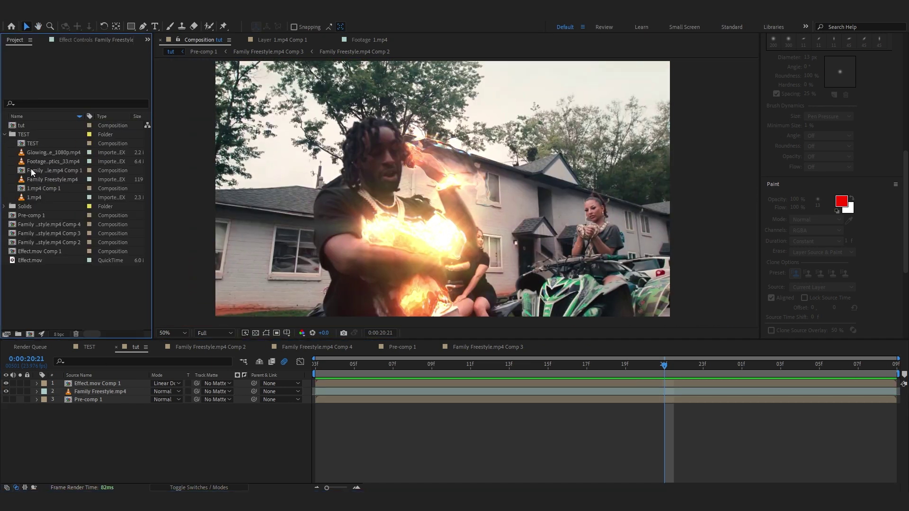
pyautogui.doubleClick(40, 161)
pyautogui.moveTo(400, 314); pyautogui.dragTo(598, 319)
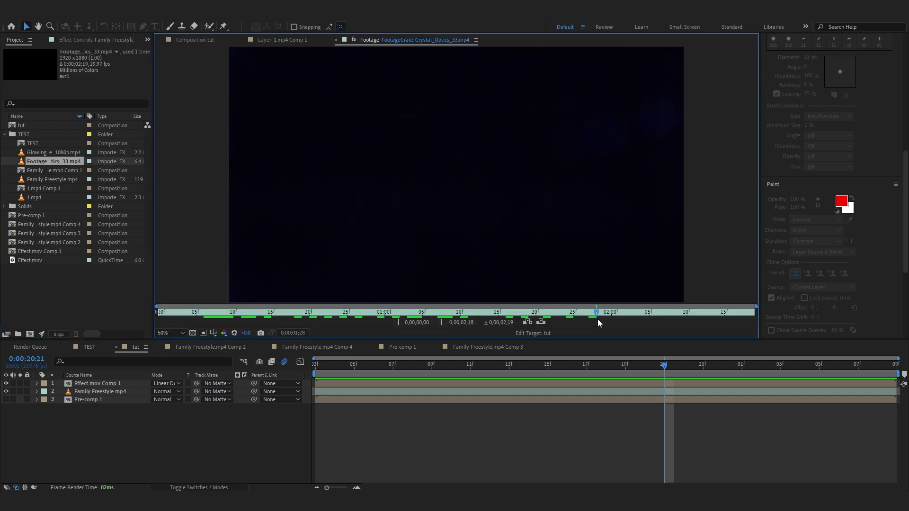
pyautogui.press('space')
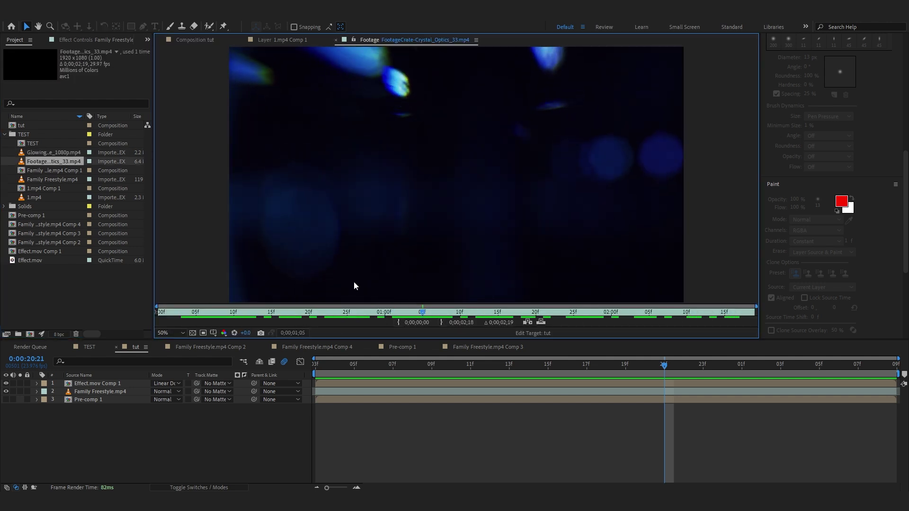
# Add the Crystal Optics clip as the top layer of the tut composition and set its blend mode to Linear Dodge.
pyautogui.moveTo(61, 163); pyautogui.dragTo(767, 372)
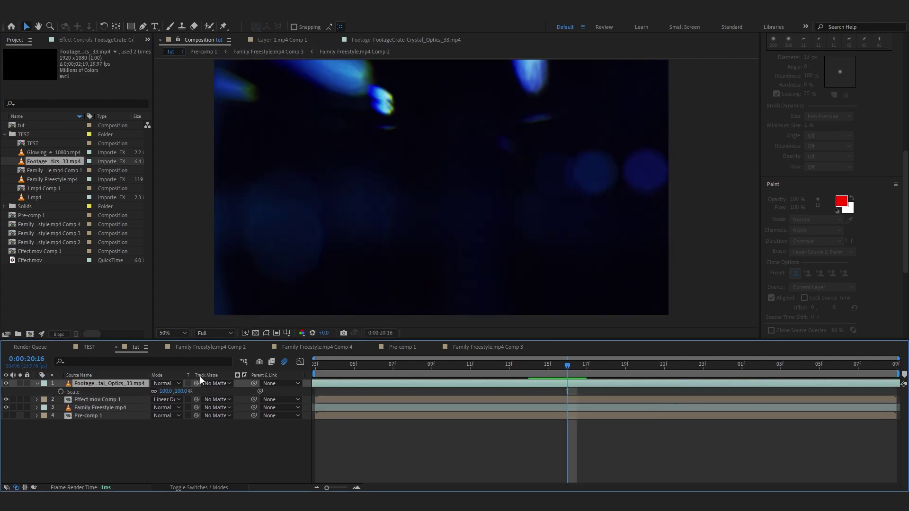
pyautogui.click(166, 384)
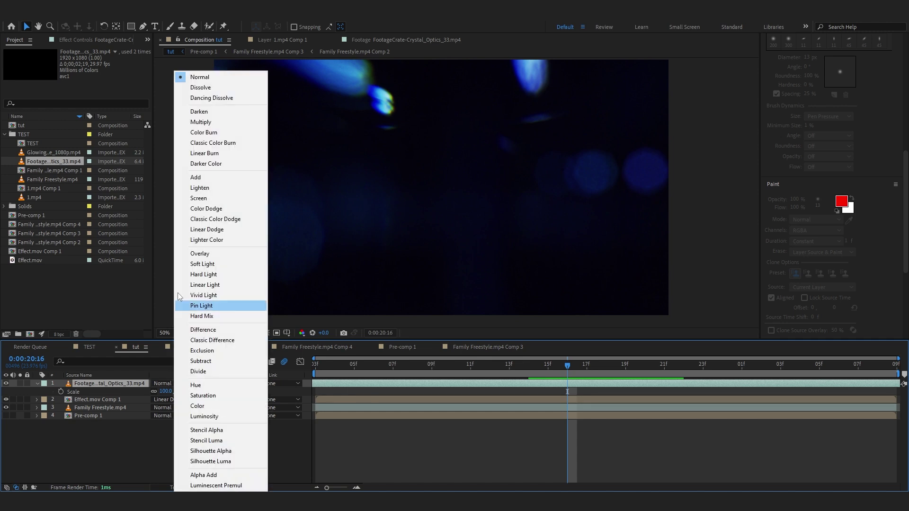
pyautogui.click(201, 230)
# Apply Color Balance (HLS) to the Crystal Optics layer with Hue at 172°, then try Color Dodge blending and preview.
pyautogui.hotkey('ctrl', 'space')
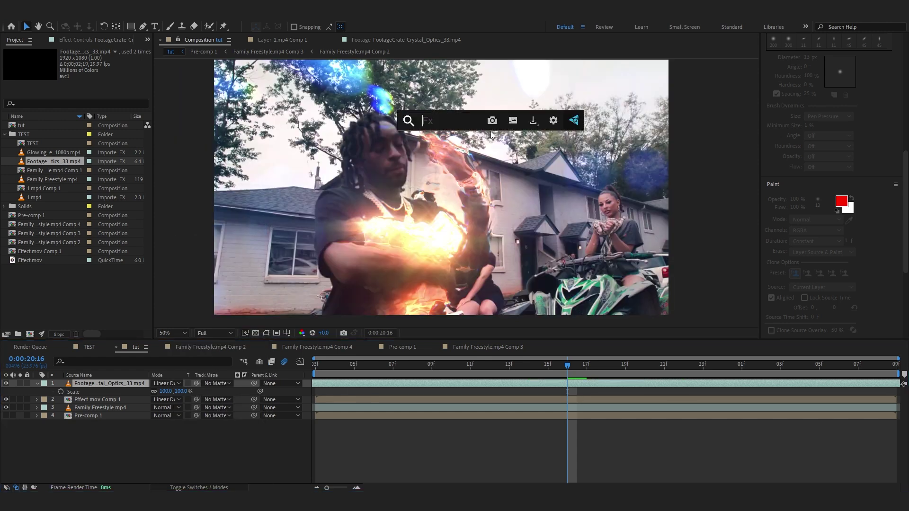
pyautogui.write('hls')
pyautogui.press('Return')
pyautogui.moveTo(90, 76); pyautogui.dragTo(94, 102)
pyautogui.click(174, 382)
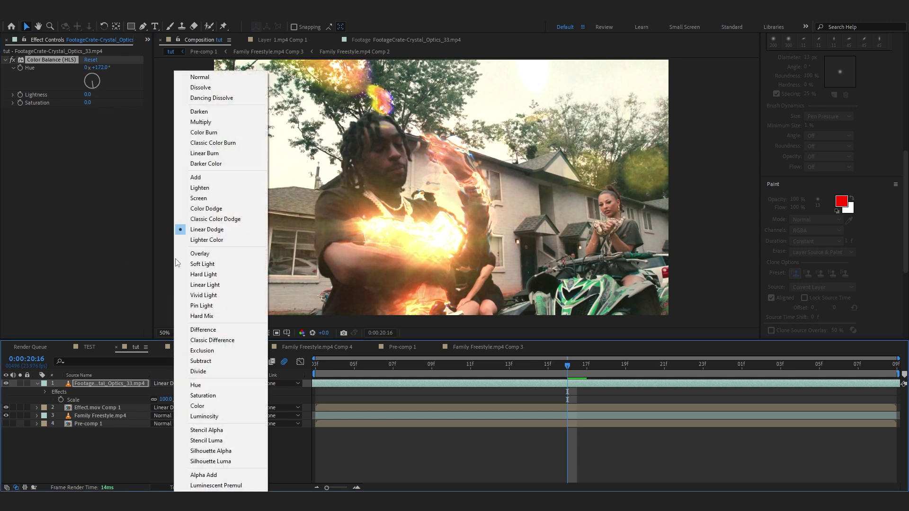
pyautogui.click(189, 207)
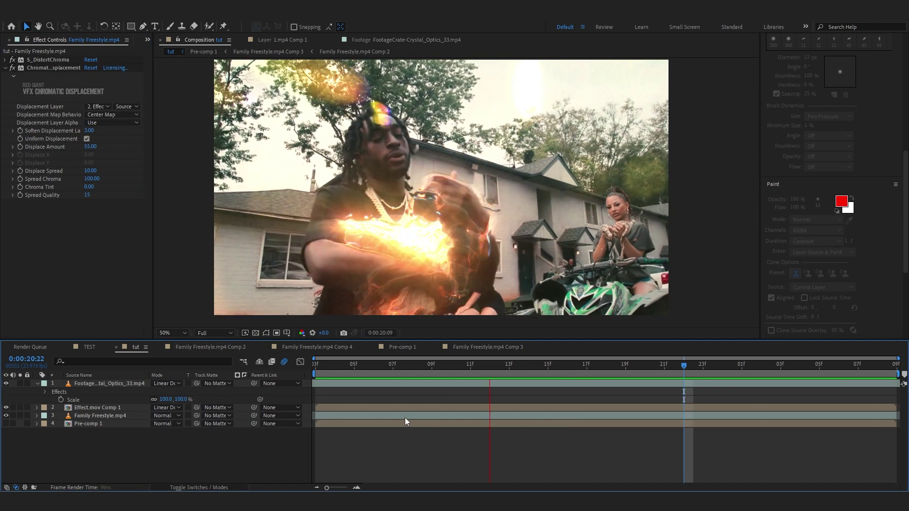
pyautogui.press('space')
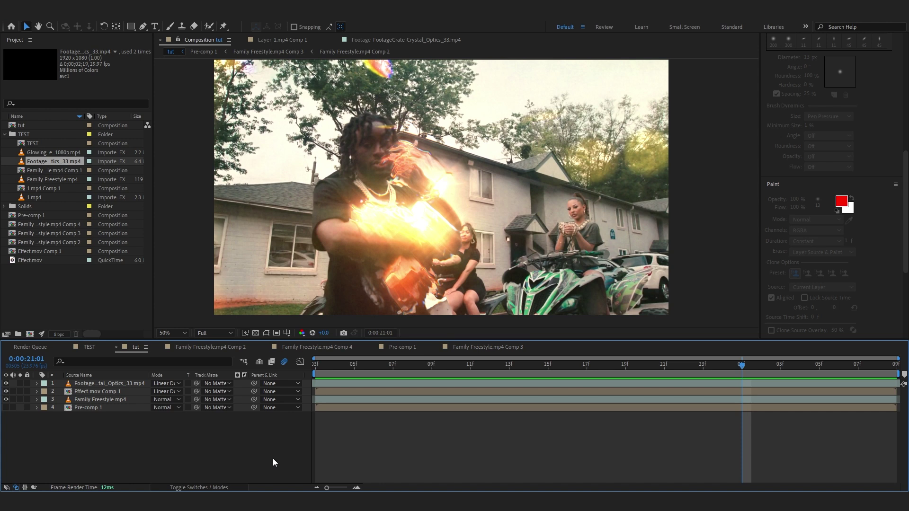
# Add a new adjustment layer above all layers in the tut composition.
pyautogui.rightClick(273, 458)
pyautogui.moveTo(314, 345)
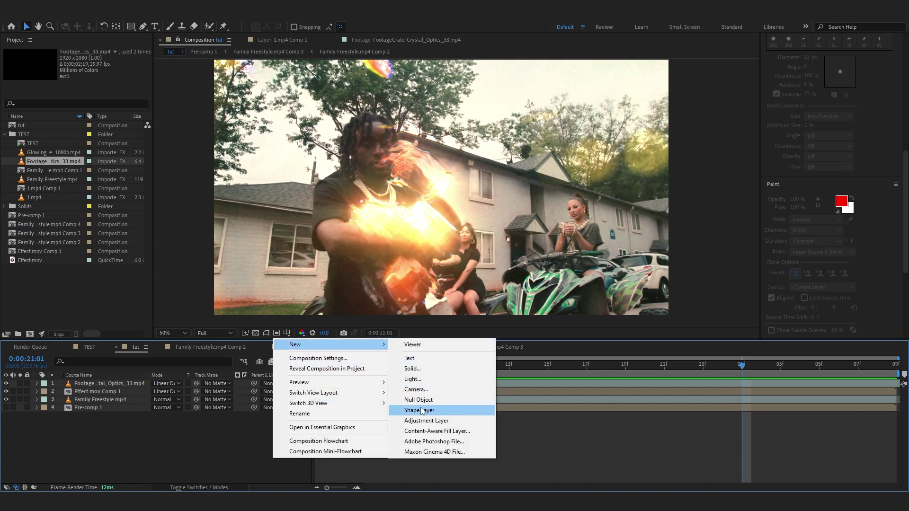
pyautogui.click(429, 421)
# Apply Curves to the adjustment layer and shape a slight RGB S-curve with lower shadows and lifted highlights.
pyautogui.click(605, 364)
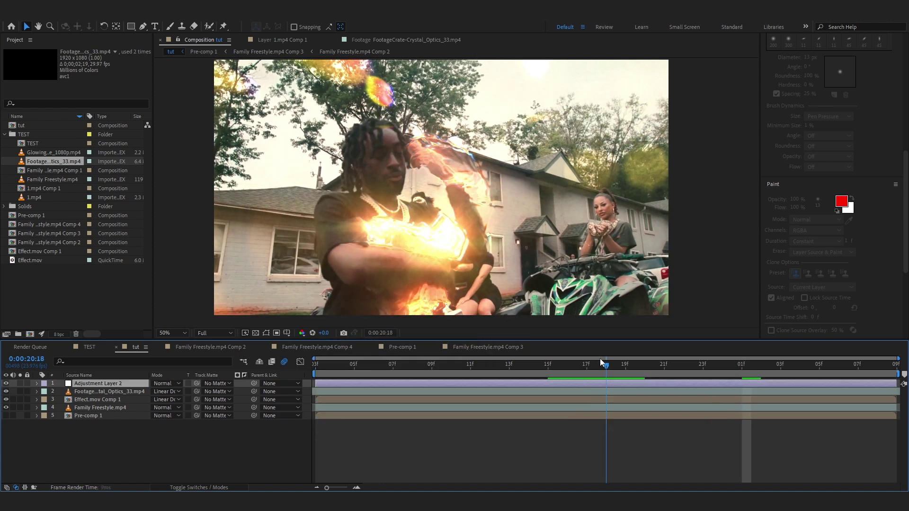
pyautogui.hotkey('ctrl', 'space')
pyautogui.write('c')
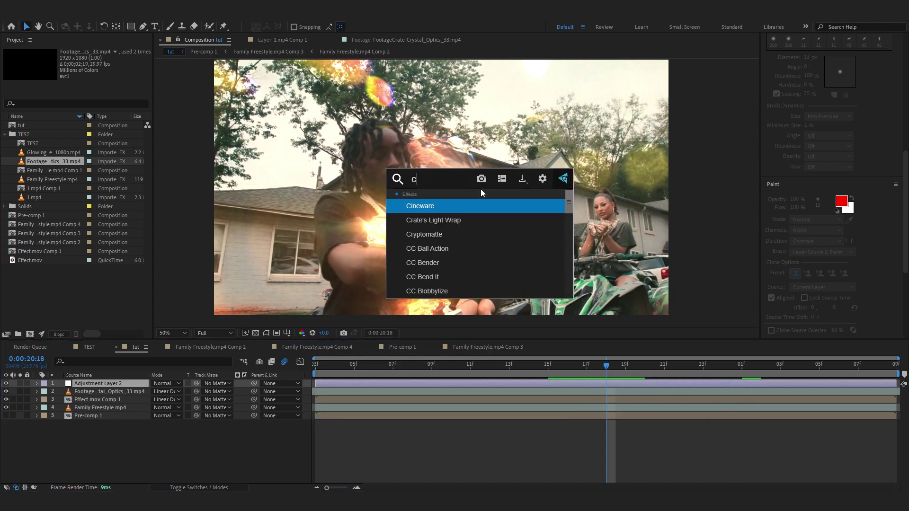
pyautogui.press('Return')
pyautogui.moveTo(52, 184); pyautogui.dragTo(52, 190)
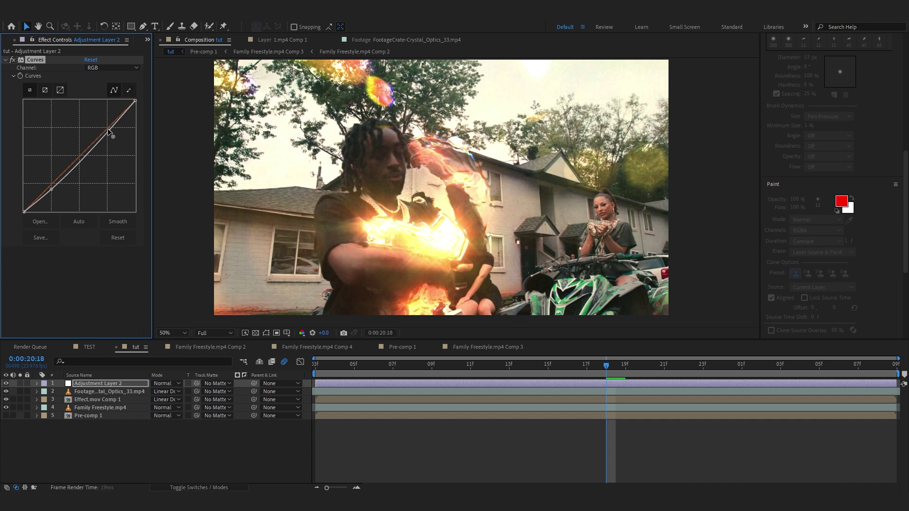
pyautogui.moveTo(109, 132); pyautogui.dragTo(105, 126)
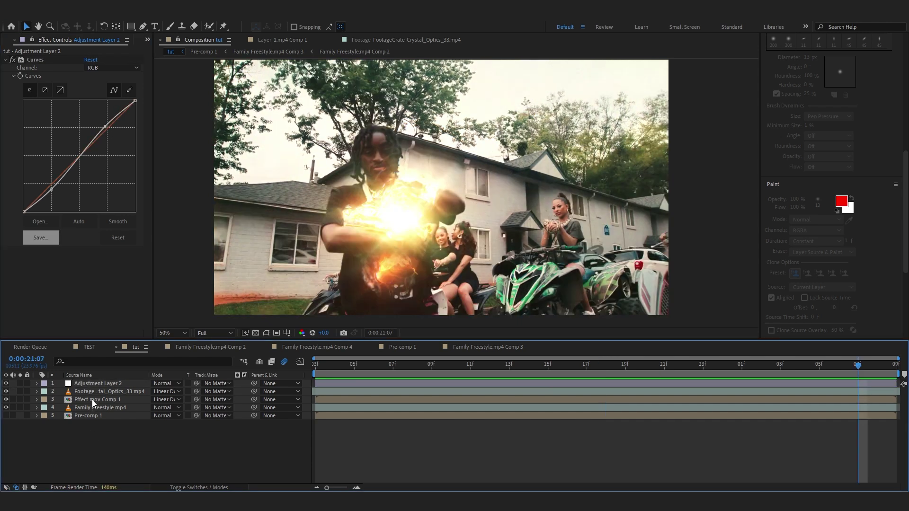
# Create a null object and place it between the Crystal Optics layer and Effect.mov Comp 1.
pyautogui.rightClick(119, 445)
pyautogui.rightClick(93, 447)
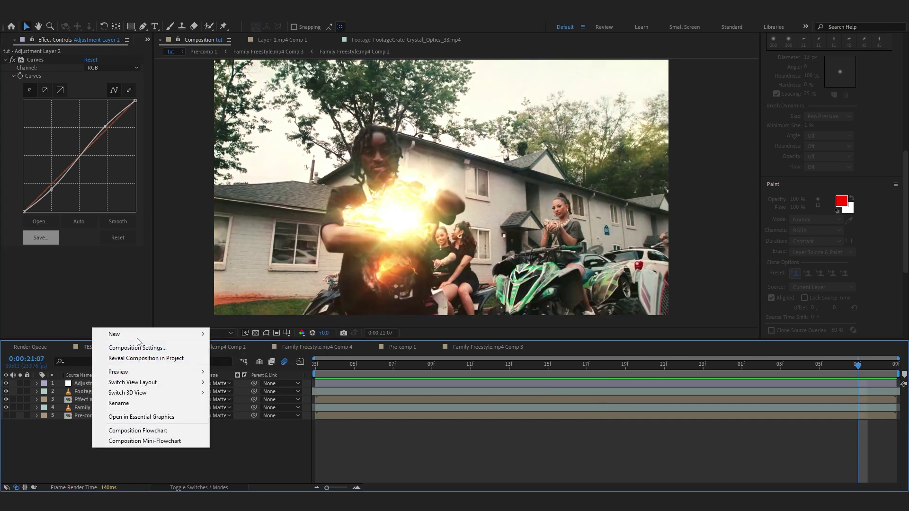
pyautogui.moveTo(142, 334)
pyautogui.click(237, 389)
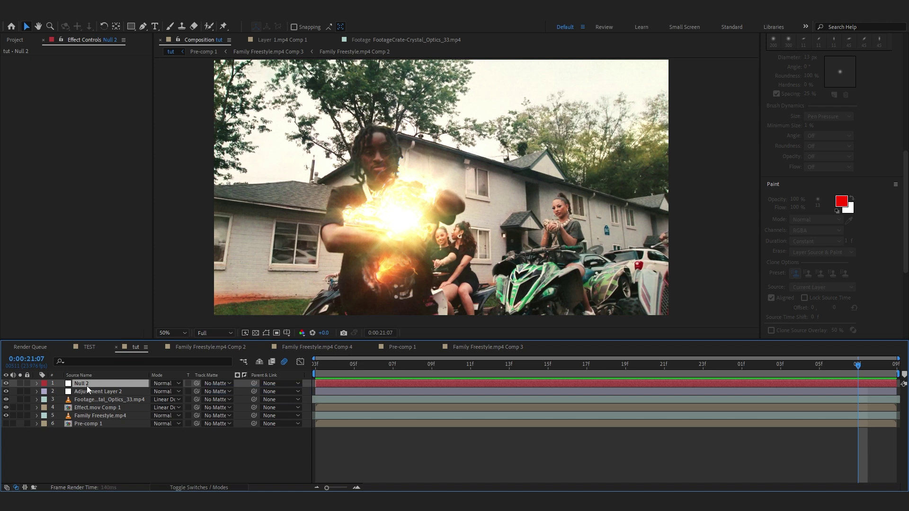
pyautogui.moveTo(87, 386); pyautogui.dragTo(84, 402)
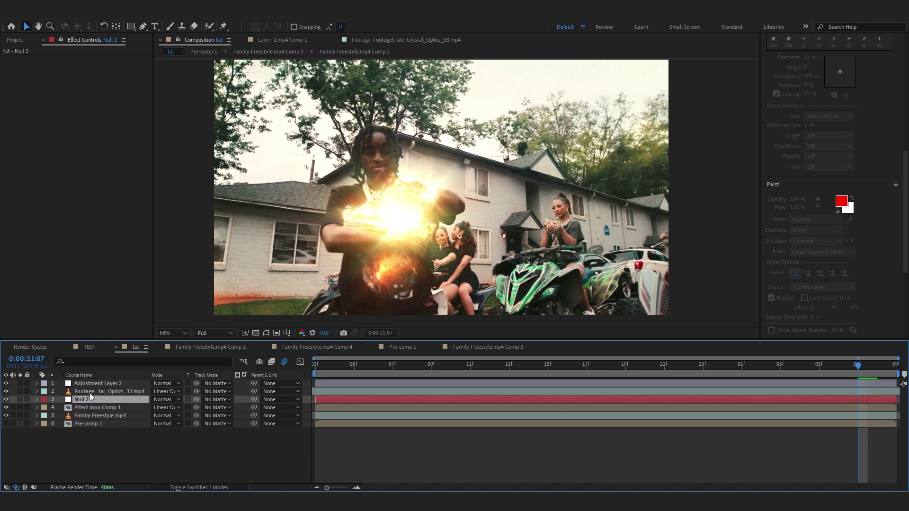
# Parent Effect.mov Comp 1 and Family Freestyle.mp4 to the null.
pyautogui.click(88, 408)
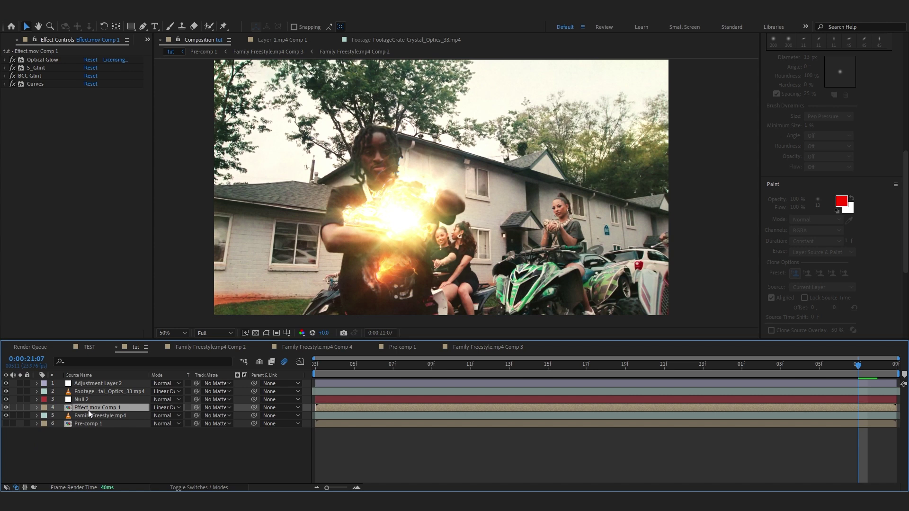
pyautogui.keyDown('shift'); pyautogui.click(87, 415); pyautogui.keyUp('shift')
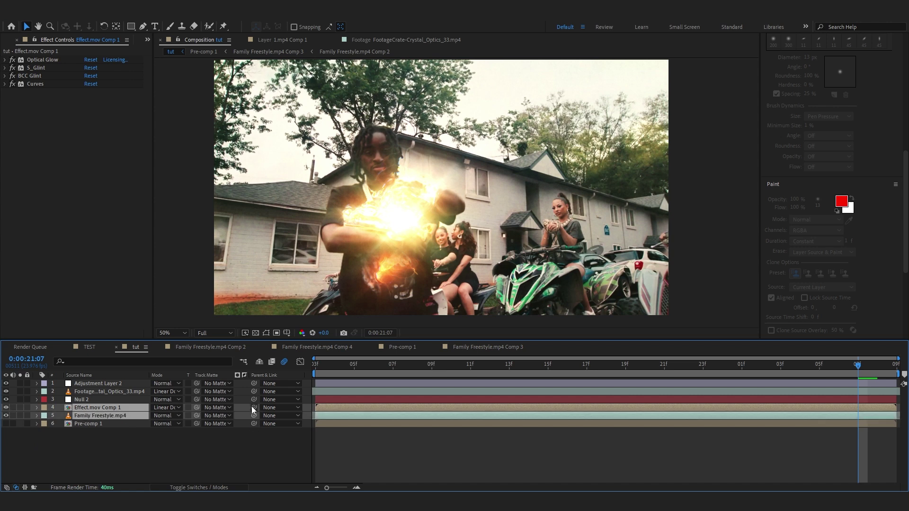
pyautogui.moveTo(253, 408); pyautogui.dragTo(150, 401)
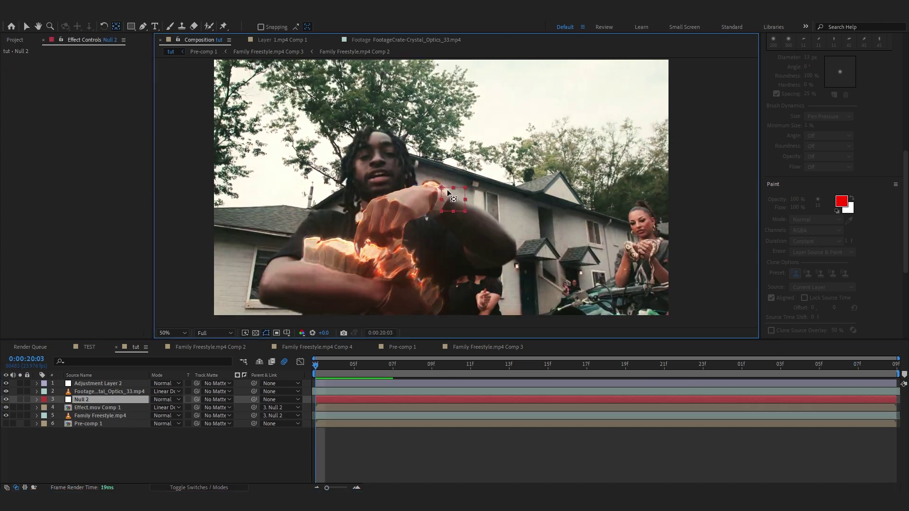
# Move the null's anchor point onto the man's face and animate its Scale from 258% at 0:00:20:03 to 100% at the end.
pyautogui.moveTo(441, 188); pyautogui.dragTo(376, 154)
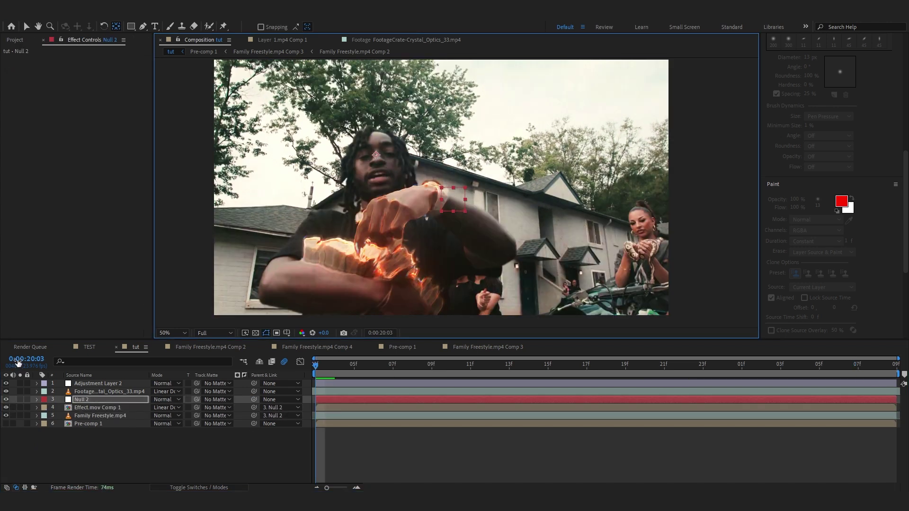
pyautogui.press('u')
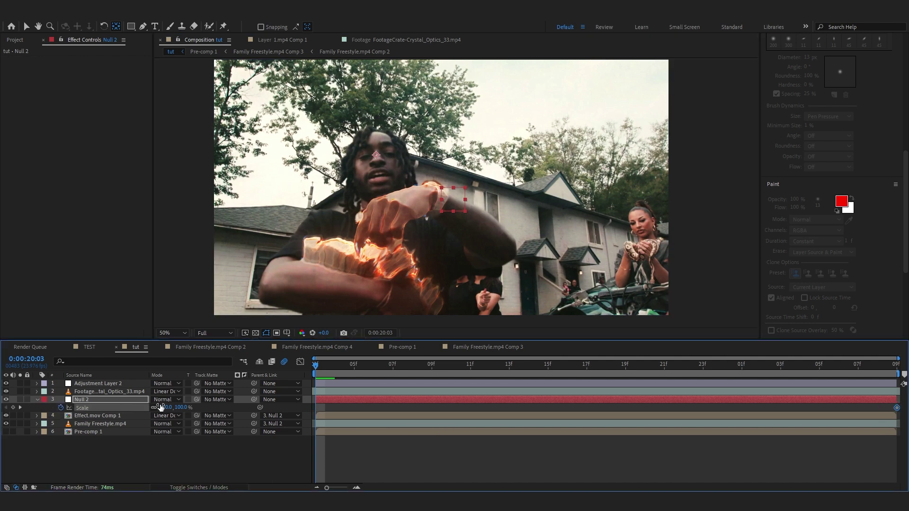
pyautogui.moveTo(160, 407); pyautogui.dragTo(235, 407)
pyautogui.press('space')
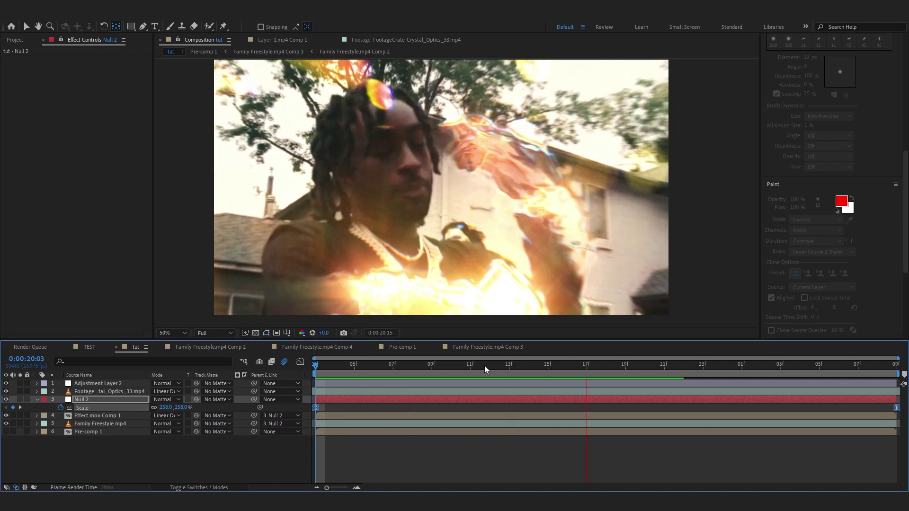
pyautogui.press('space')
# Reshape the null's Scale curve in the graph editor to drop steeply at the start and ease out slowly.
pyautogui.click(300, 362)
pyautogui.moveTo(359, 380); pyautogui.dragTo(217, 434)
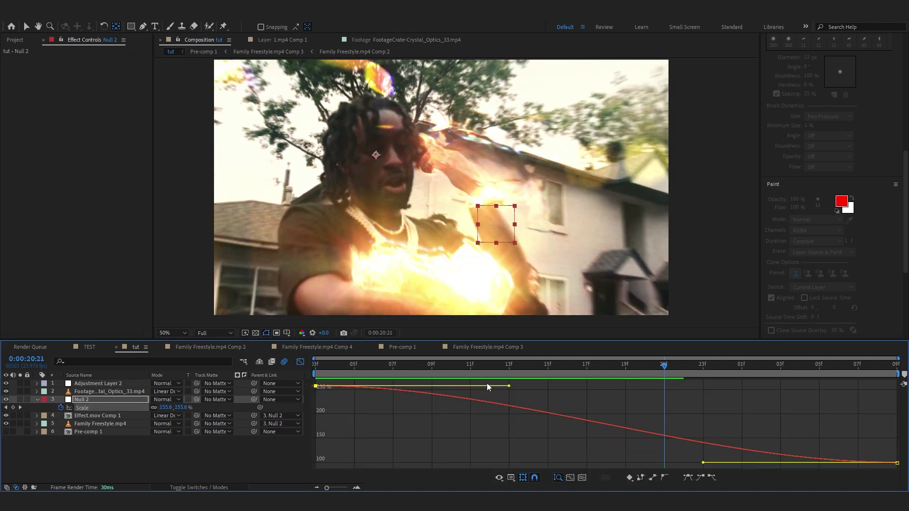
pyautogui.moveTo(509, 386); pyautogui.dragTo(320, 441)
pyautogui.moveTo(703, 463); pyautogui.dragTo(323, 454)
pyautogui.click(321, 445)
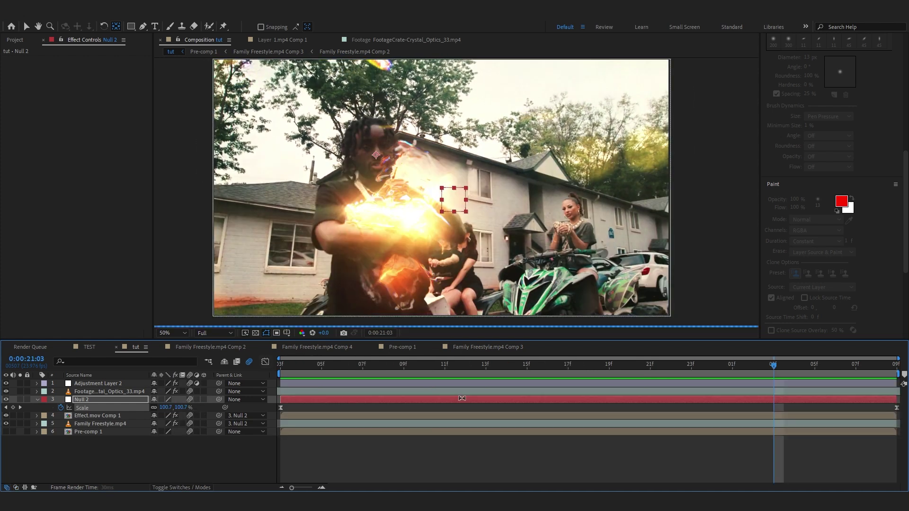
# Apply the Puddle Dark preset from the Ultimate Grunge Bundle's Grunge - Add on folder to Adjustment Layer 2 at 0:00:20:03.
pyautogui.moveTo(472, 368); pyautogui.dragTo(137, 405)
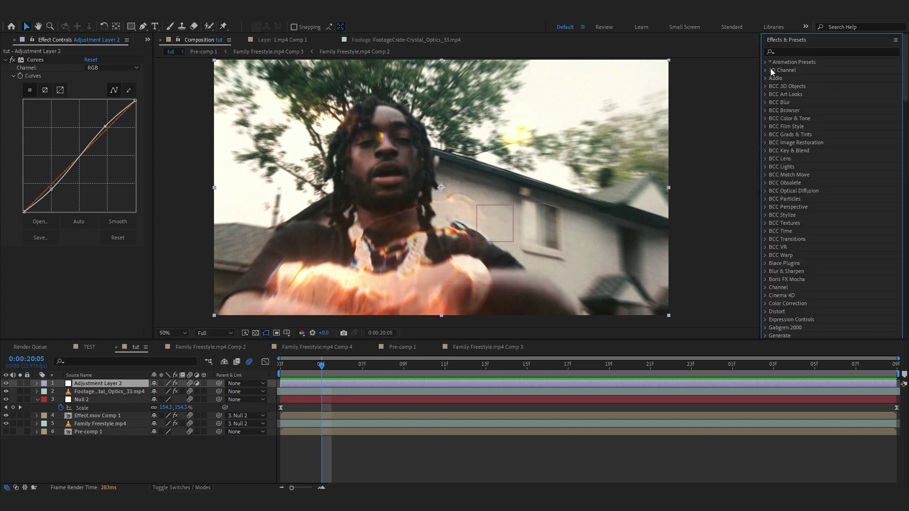
pyautogui.click(766, 64)
pyautogui.click(773, 79)
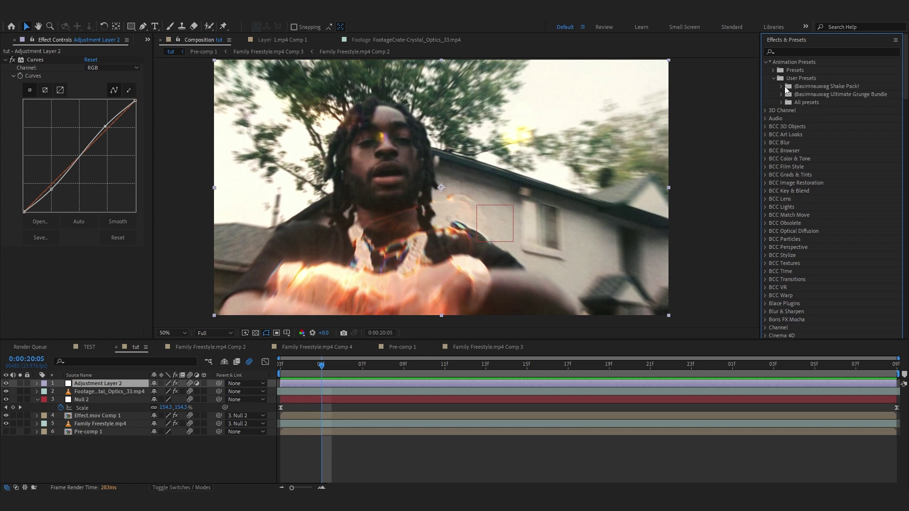
pyautogui.click(781, 95)
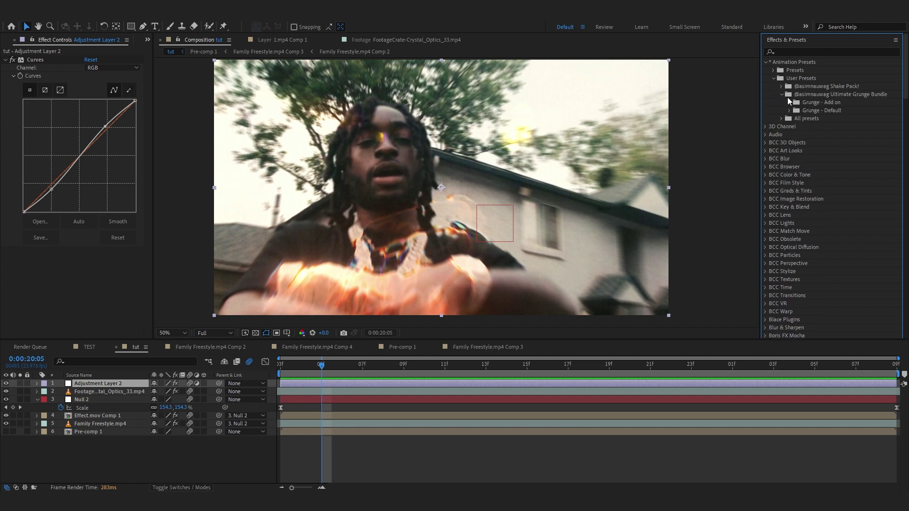
pyautogui.click(781, 87)
pyautogui.click(781, 87)
pyautogui.click(790, 104)
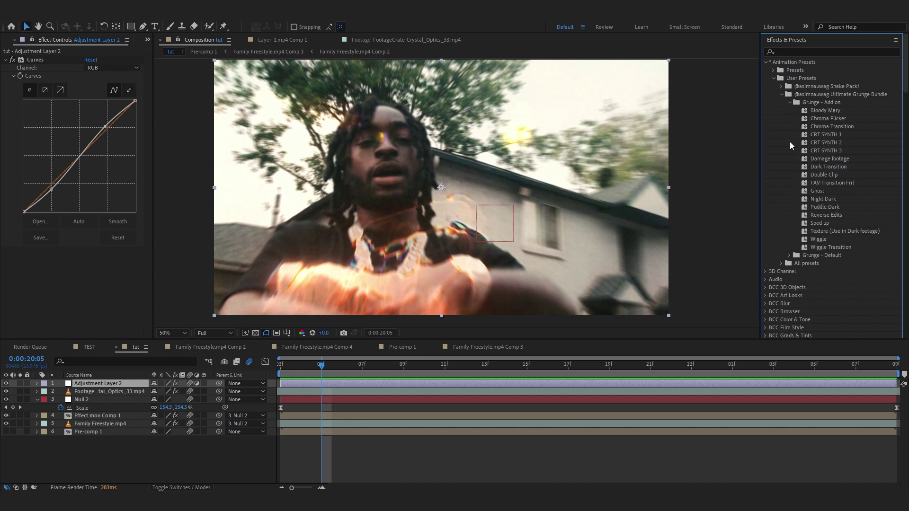
pyautogui.scroll(-2, 790, 141)
pyautogui.click(789, 225)
pyautogui.scroll(-6, 789, 221)
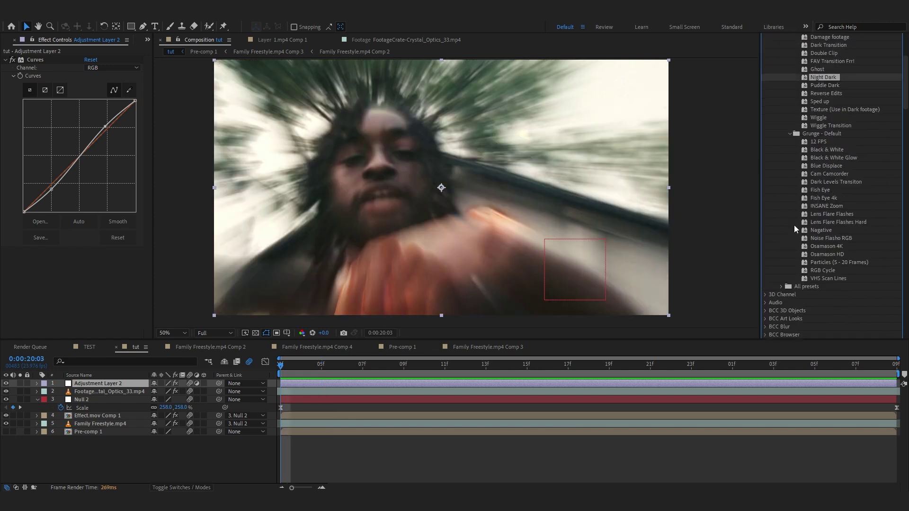
pyautogui.scroll(4, 795, 226)
pyautogui.scroll(2, 839, 163)
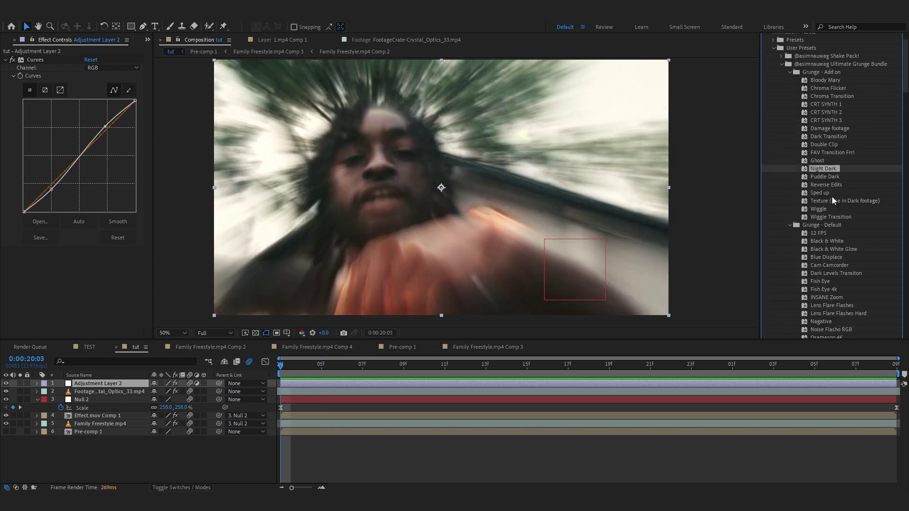
pyautogui.click(834, 178)
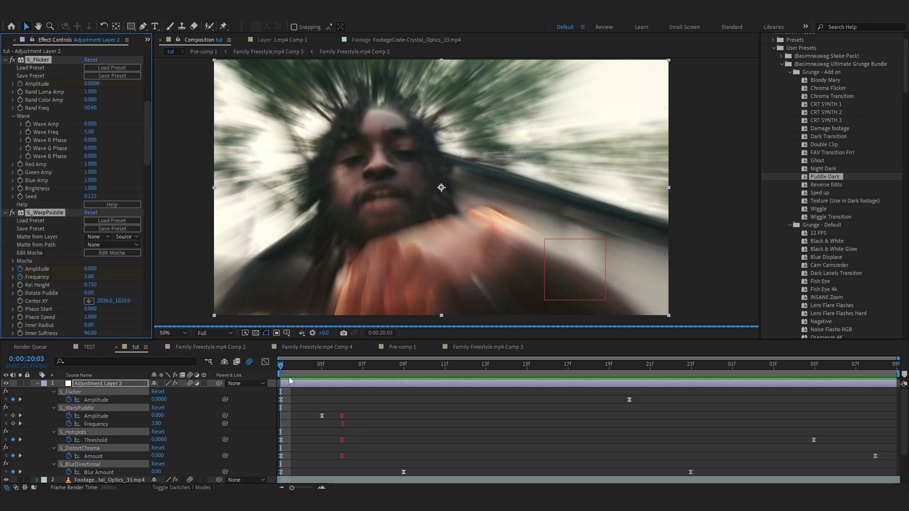
# Shift Adjustment Layer 2 three frames earlier, set the S_Hotspots Threshold to 0.5100 and preview the composition.
pyautogui.moveTo(336, 384); pyautogui.dragTo(276, 382)
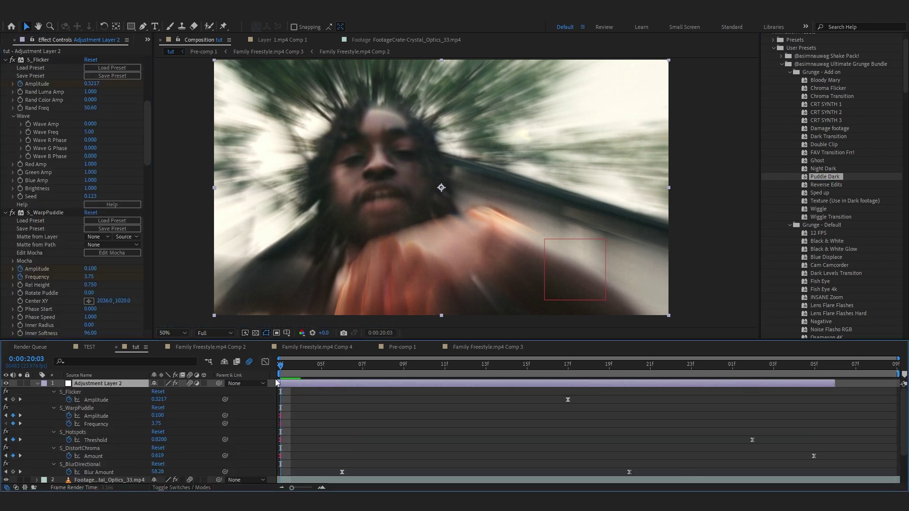
pyautogui.moveTo(158, 440); pyautogui.dragTo(143, 442)
pyautogui.press('space')
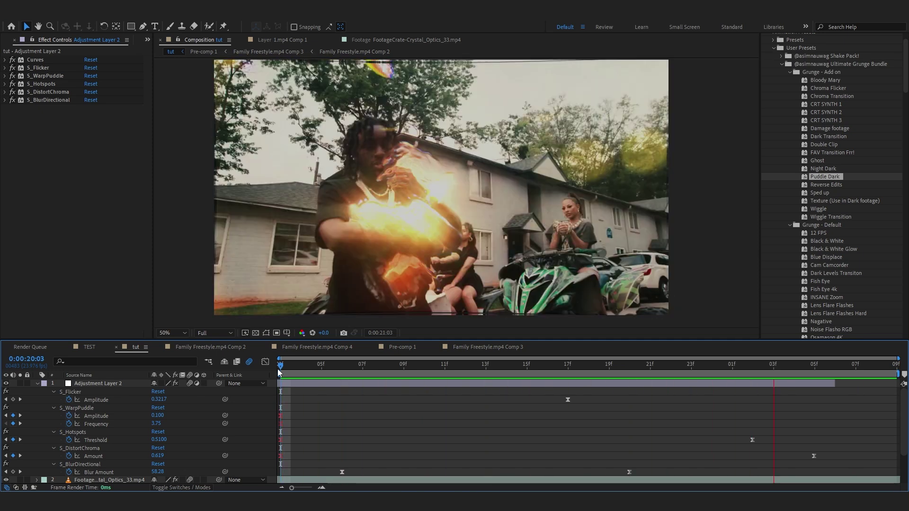
pyautogui.click(533, 382)
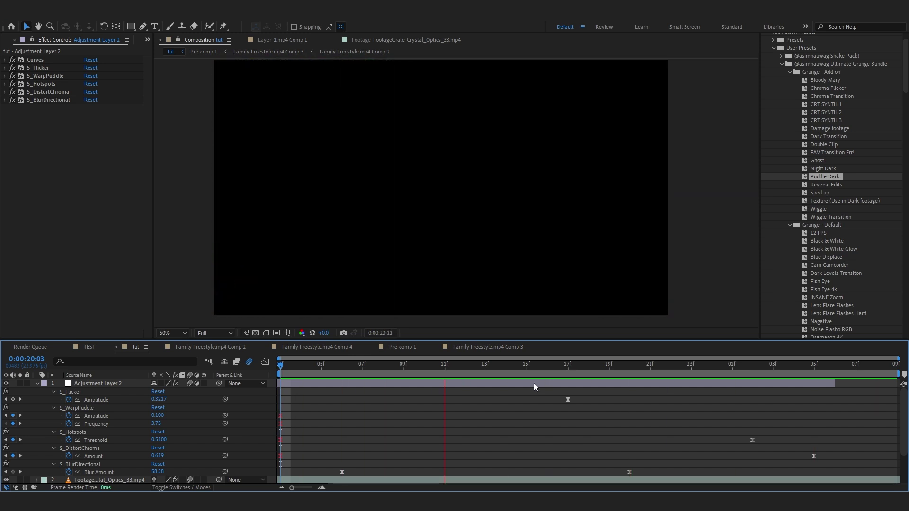